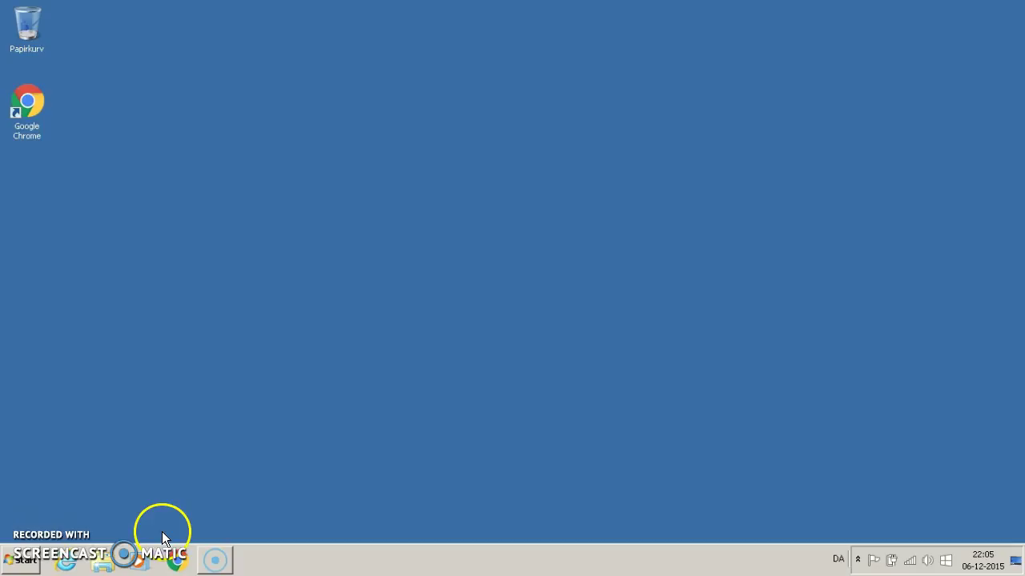
click(176, 561)
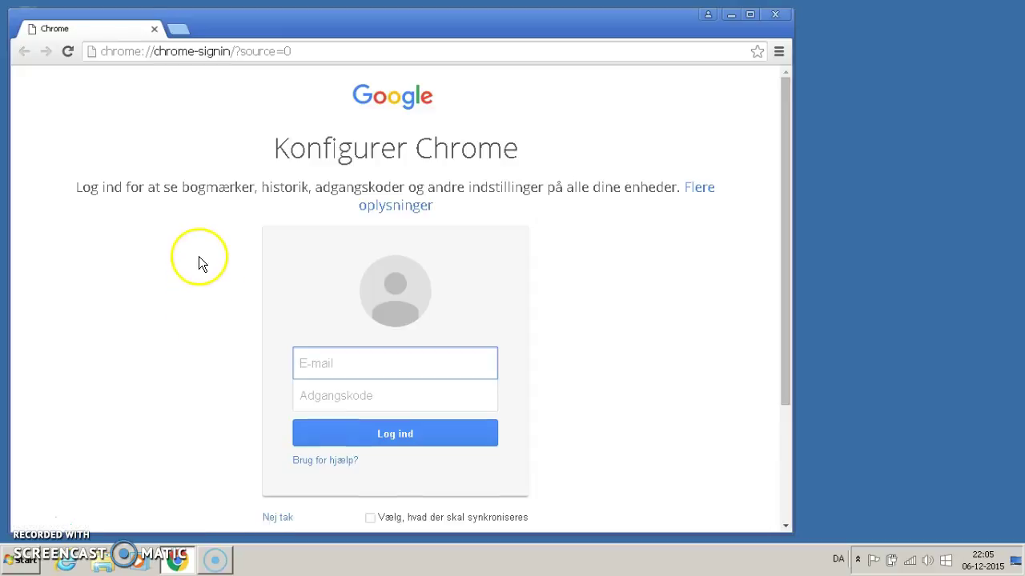
click(184, 32)
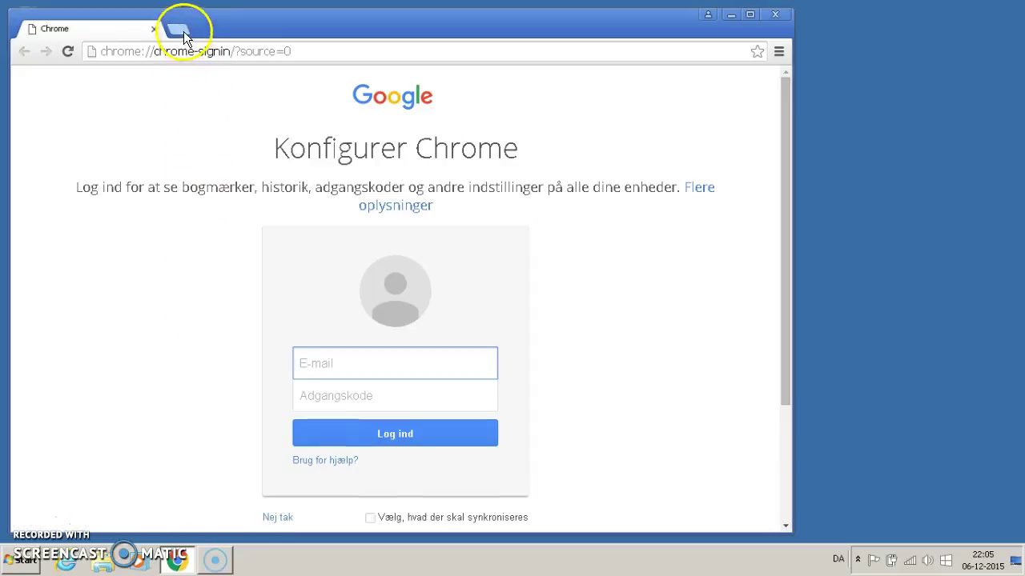
text(www.)
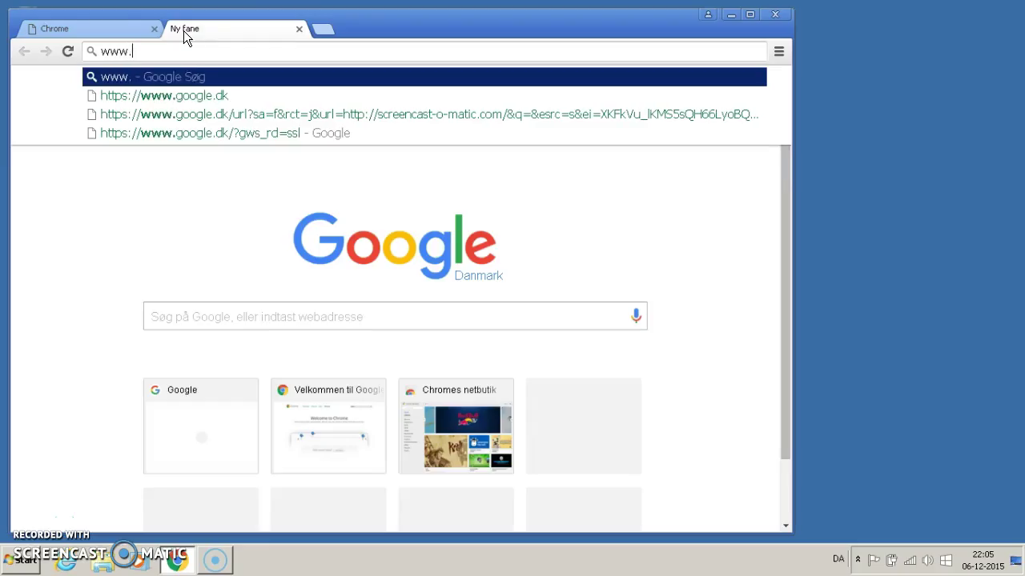
text(study)
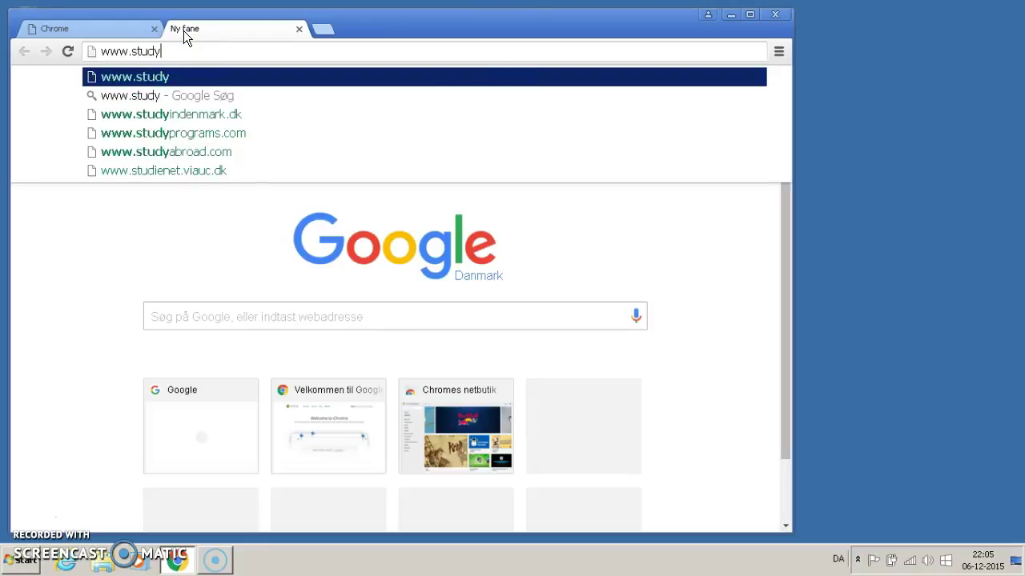
text(quiz.dk)
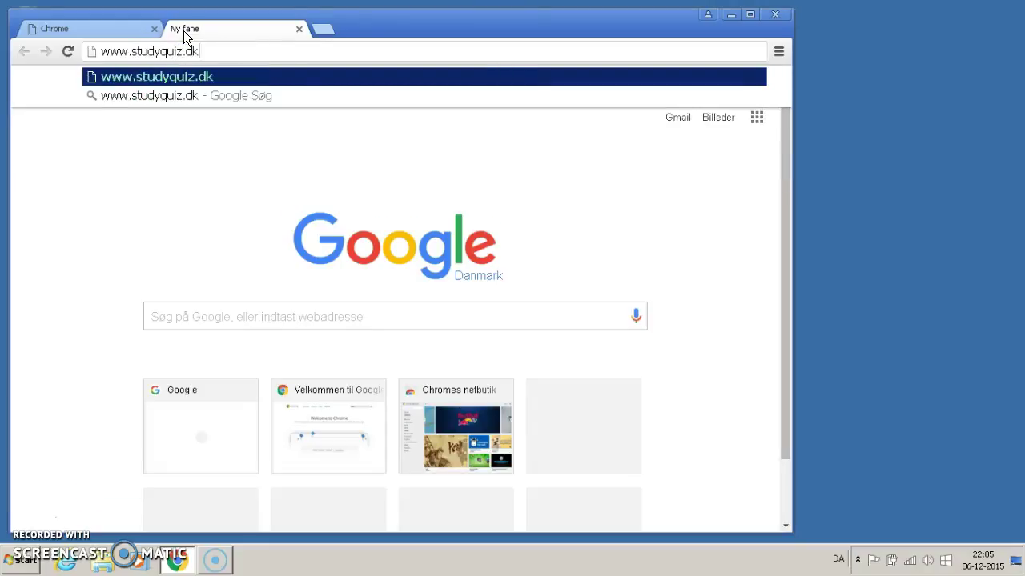
key(Return)
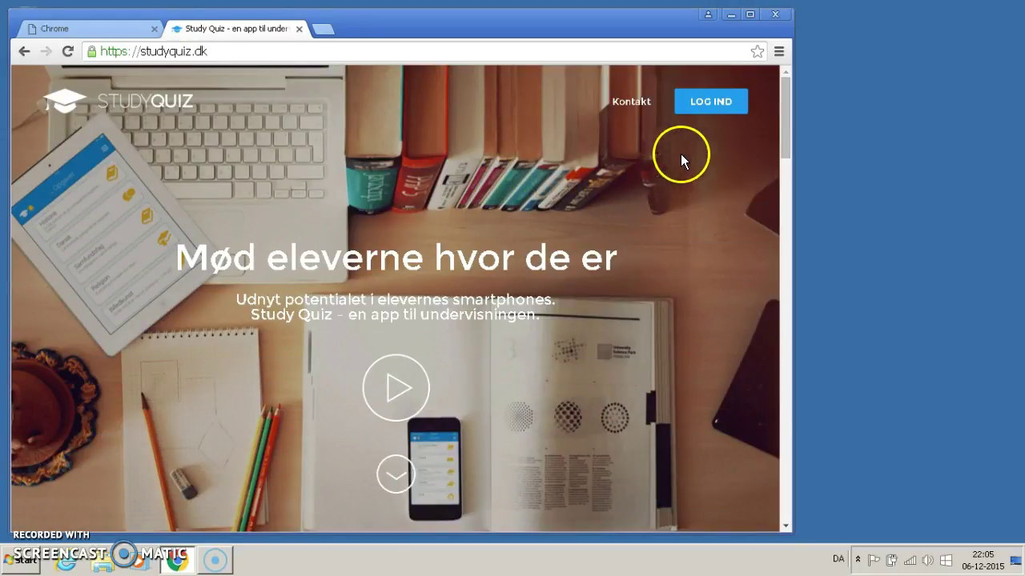
Step: Log in with the UNI-Login username and password, retyping the password after the error, and decline saving it
click(703, 101)
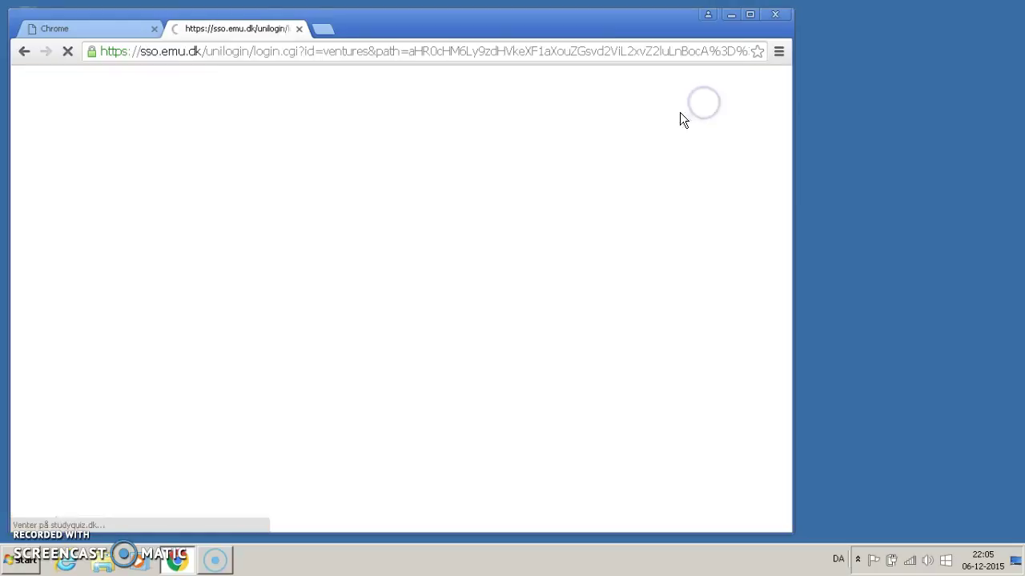
text(k)
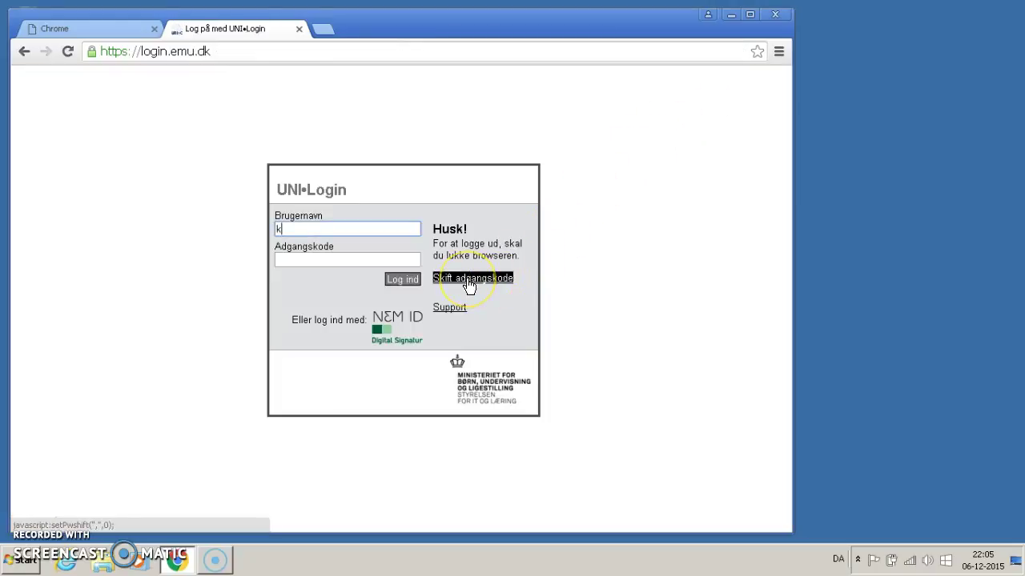
text(imx4813)
key(Tab)
text(••••••••)
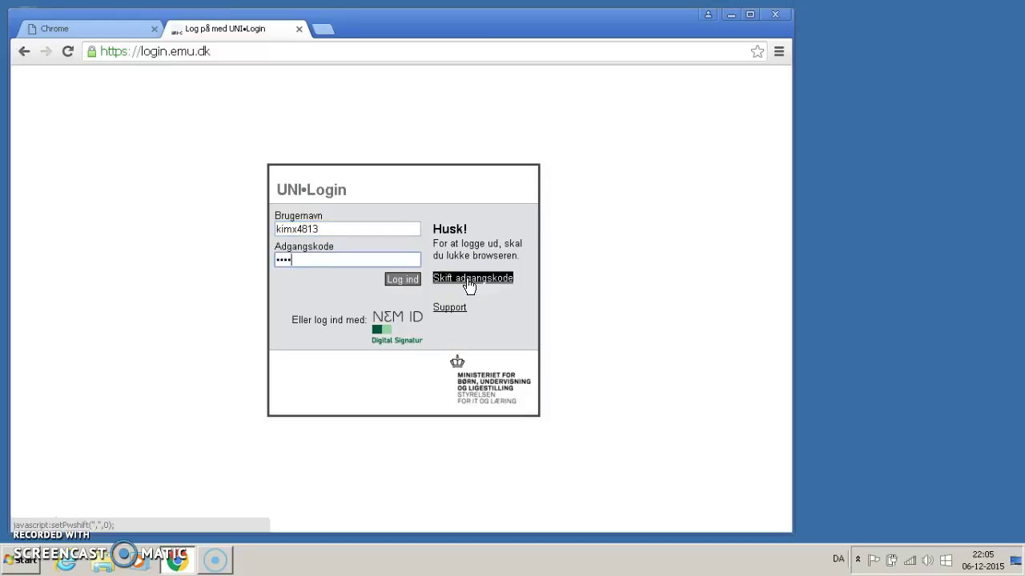
key(Return)
click(388, 264)
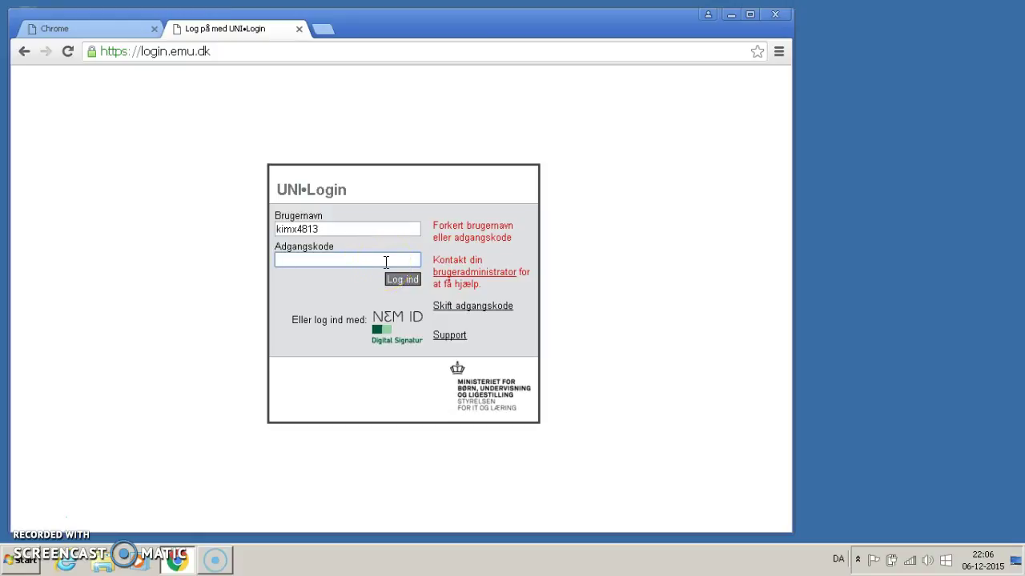
text(••••••••)
key(Return)
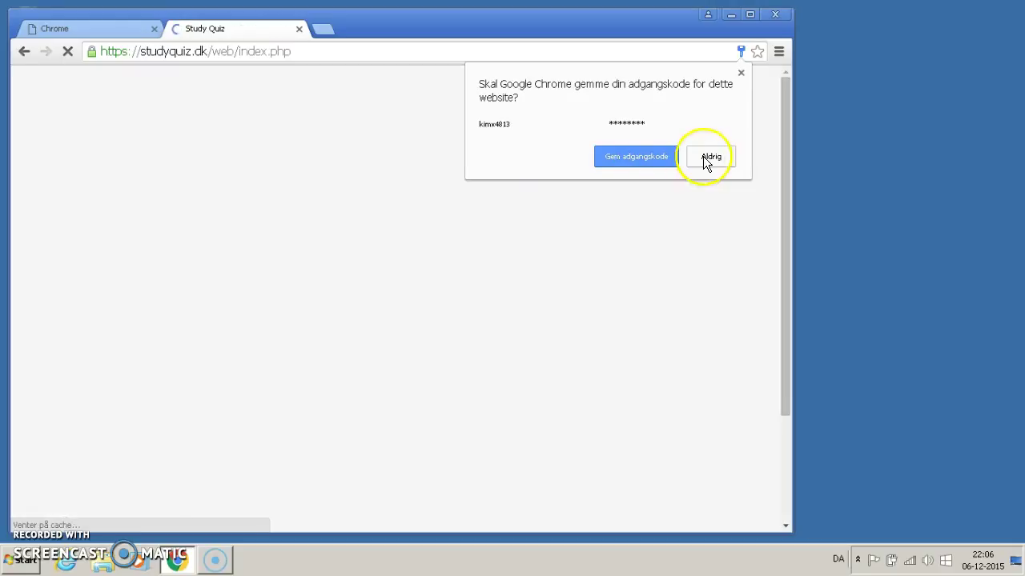
click(704, 157)
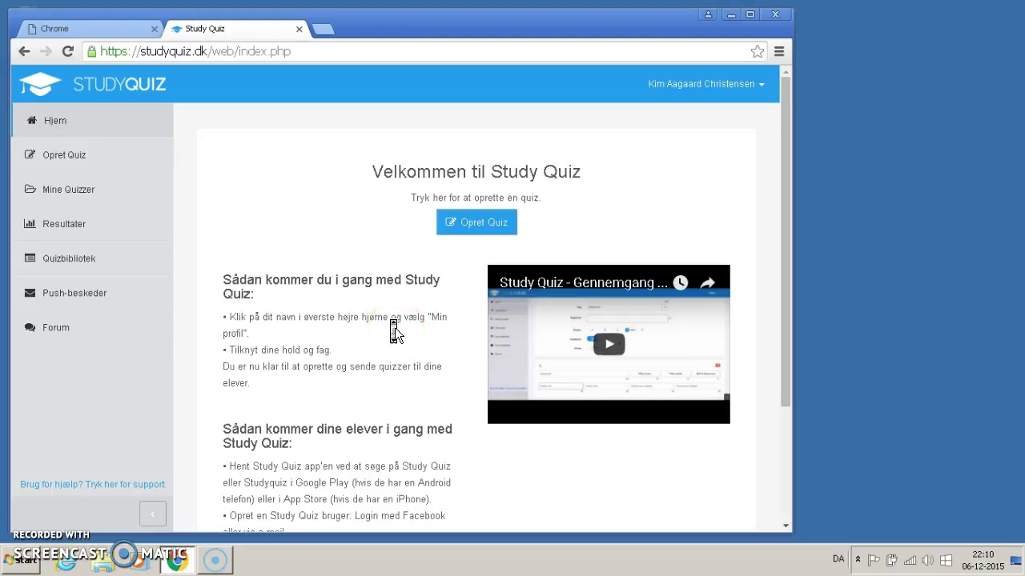
scroll(395, 332, down, 1)
scroll(393, 329, down, 3)
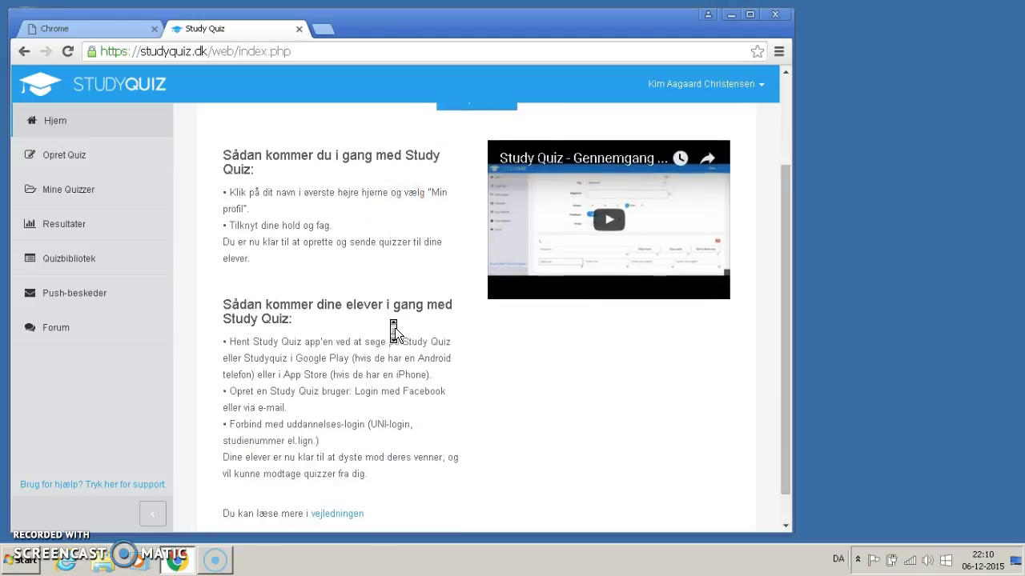
scroll(403, 445, up, 3)
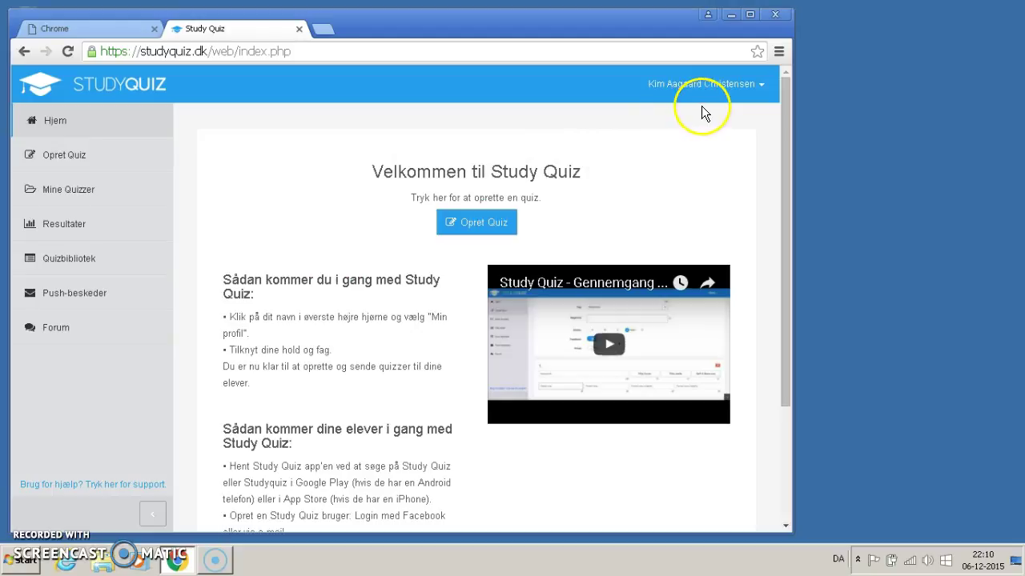
Step: Open Min profil from the account menu and bring up its list of teams to link
click(759, 85)
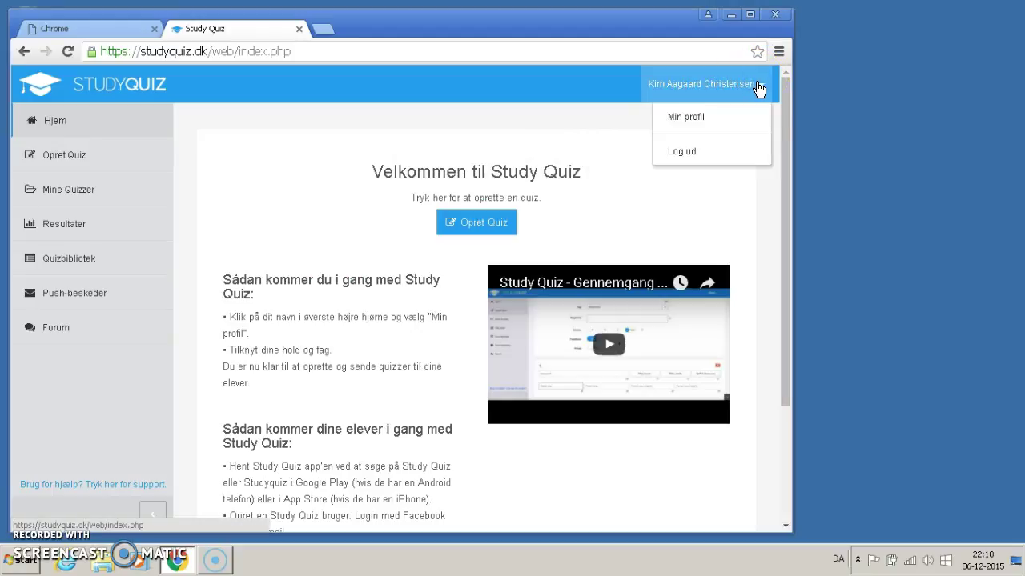
click(698, 117)
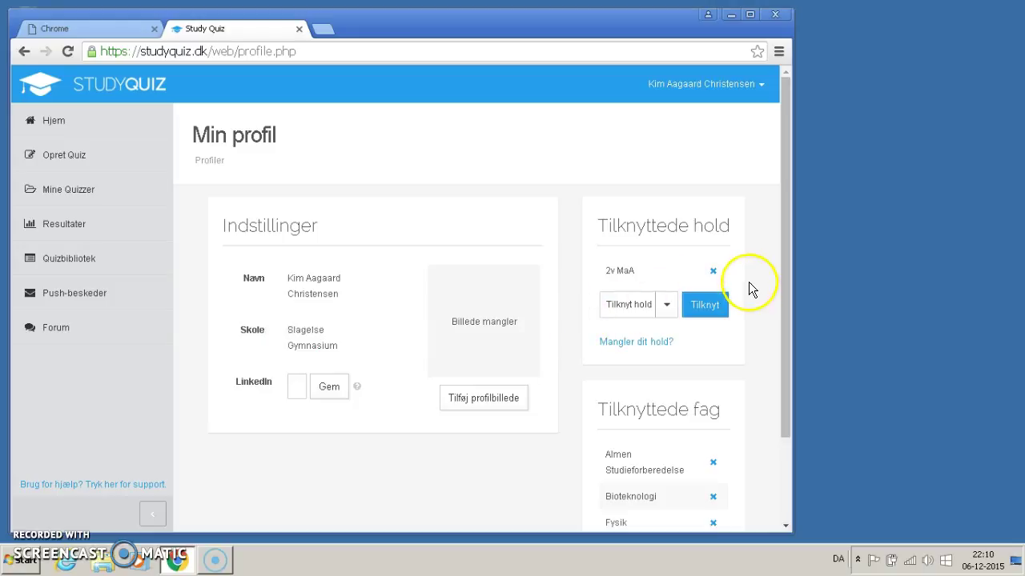
drag(786, 261, 784, 262)
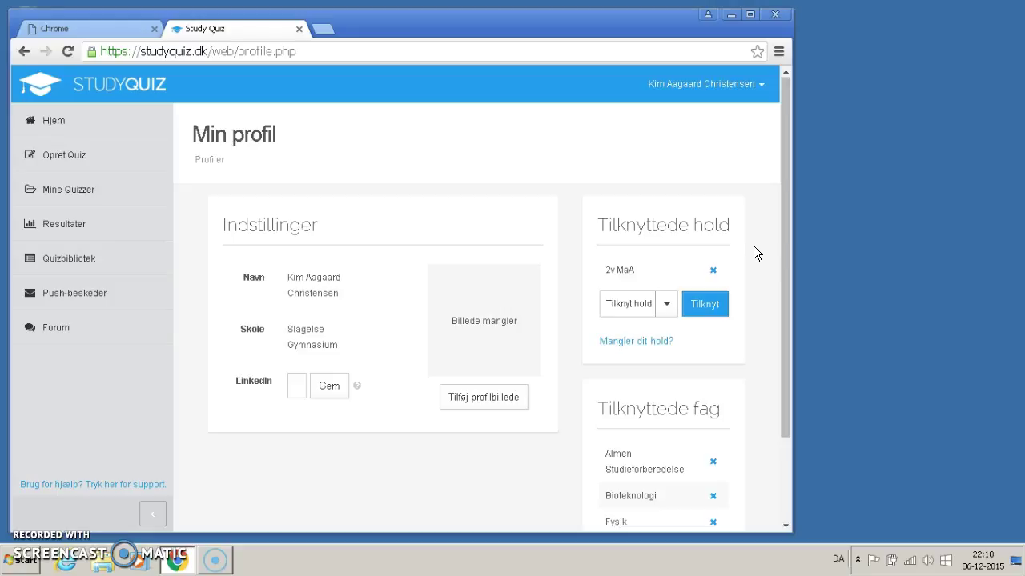
click(724, 309)
click(667, 320)
Step: Search the team list for '1x F' and close it without linking a new team
click(666, 303)
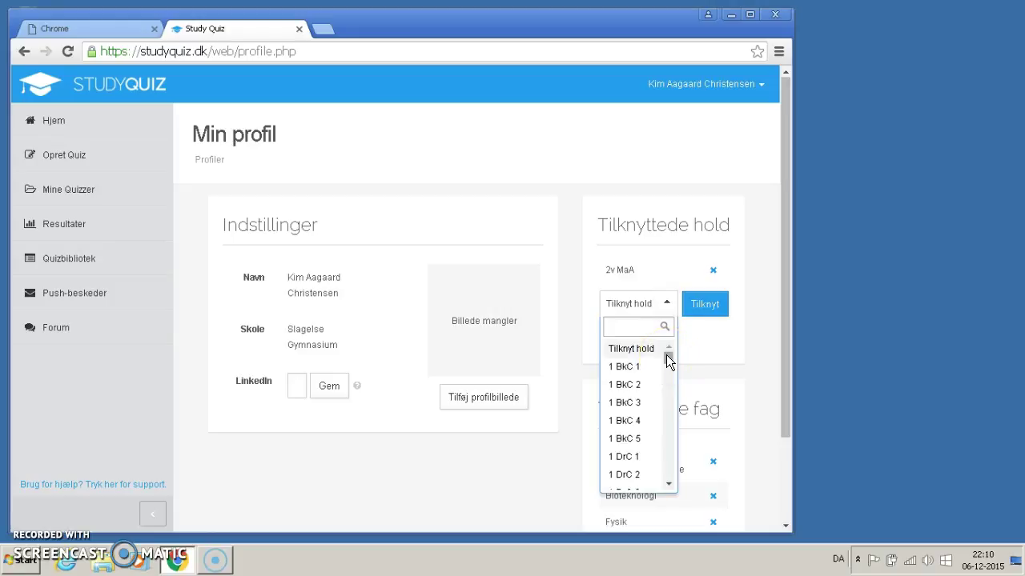
text(1x)
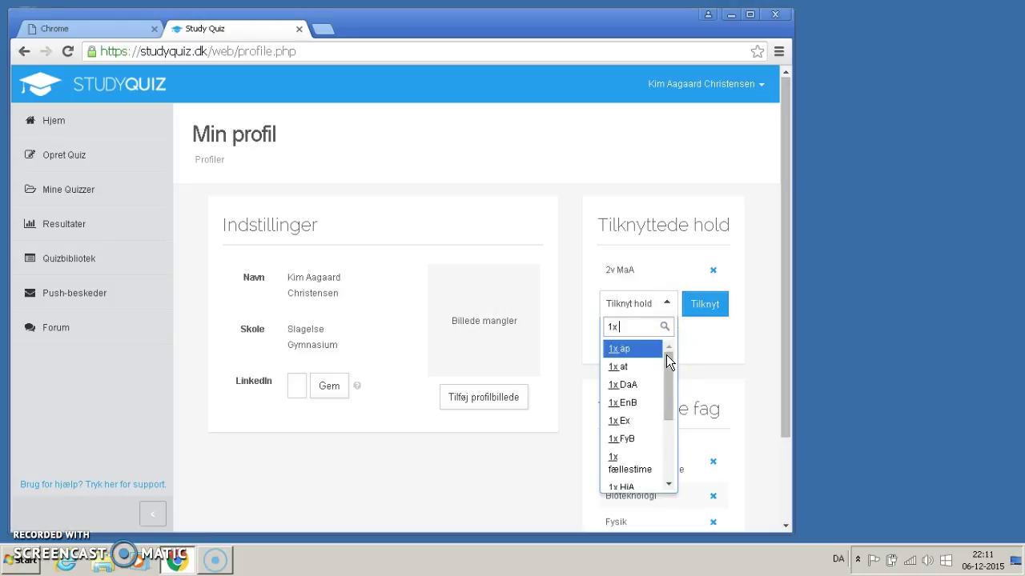
text( F)
click(661, 350)
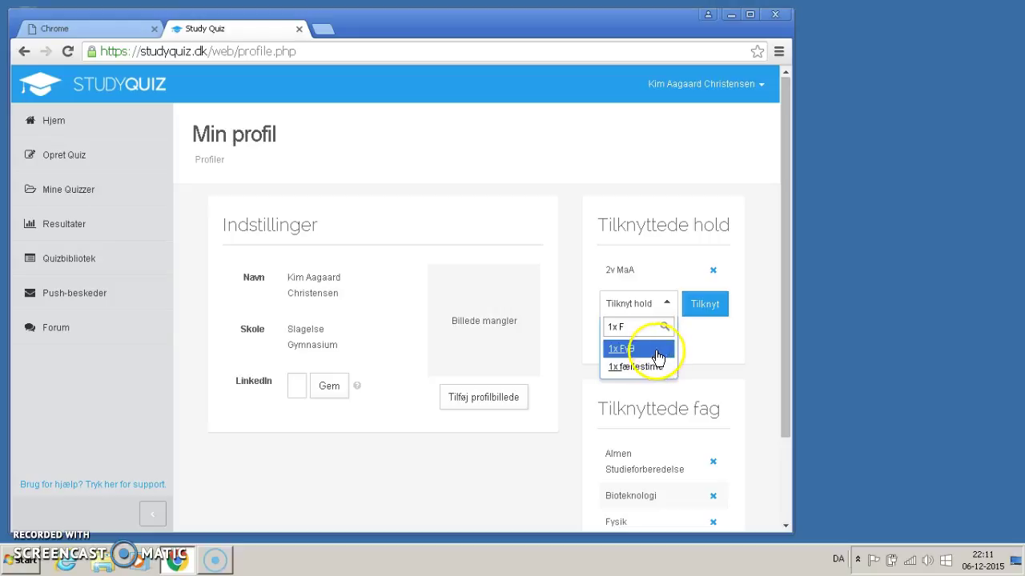
click(667, 306)
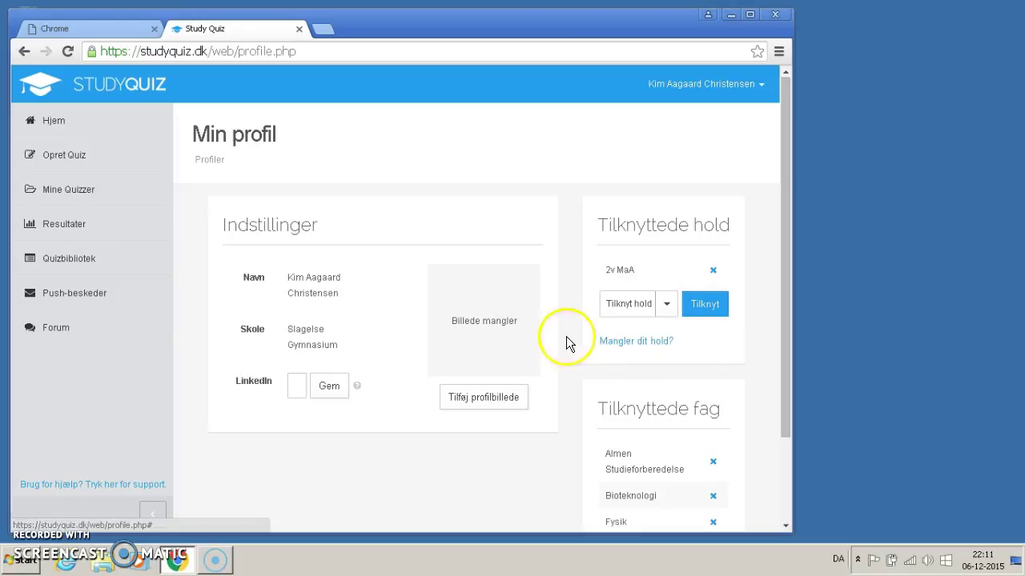
Step: Review the linked team 2v MaA and the linked subjects on the profile page
middle_click(551, 383)
click(572, 389)
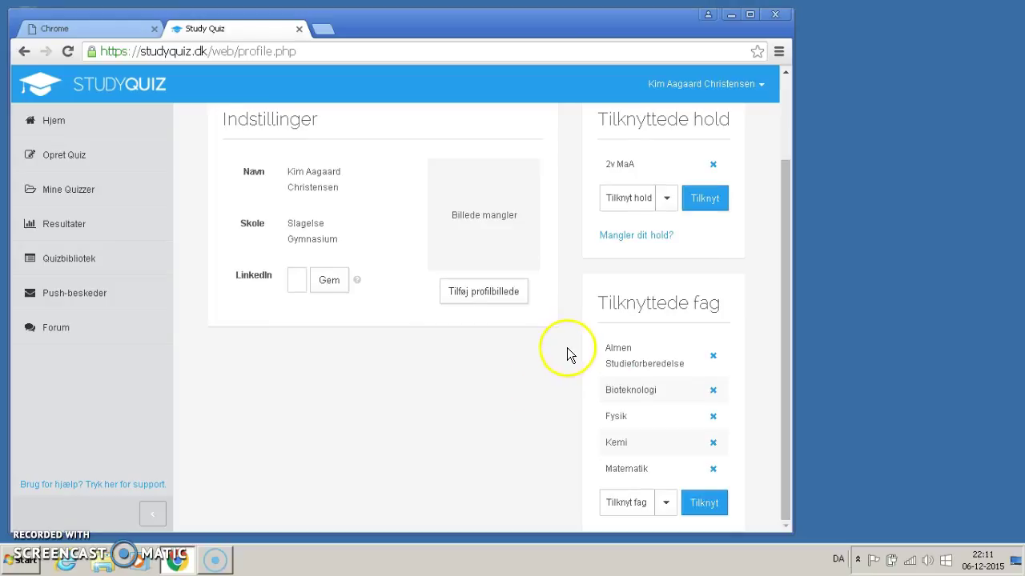
middle_click(572, 445)
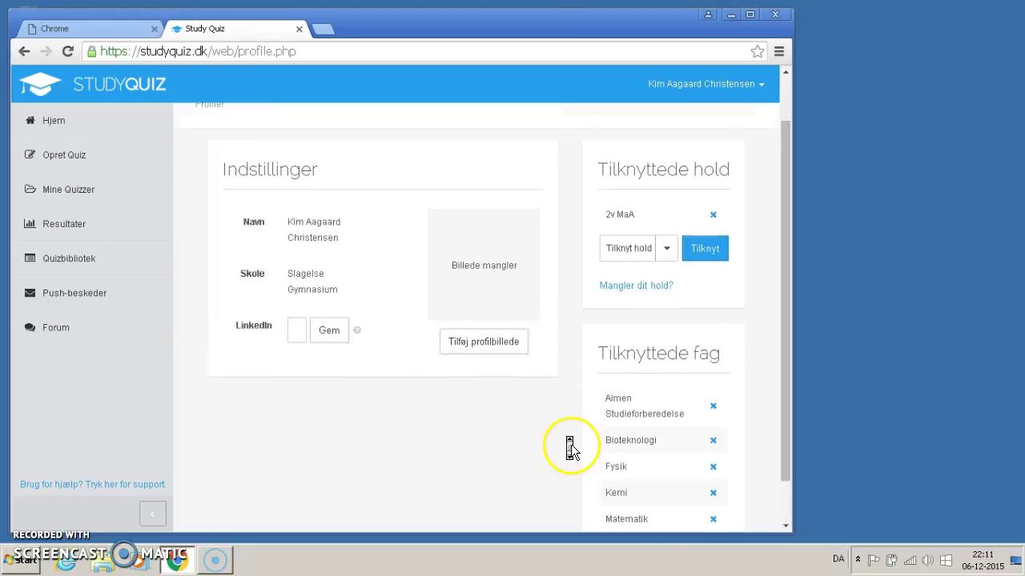
click(570, 445)
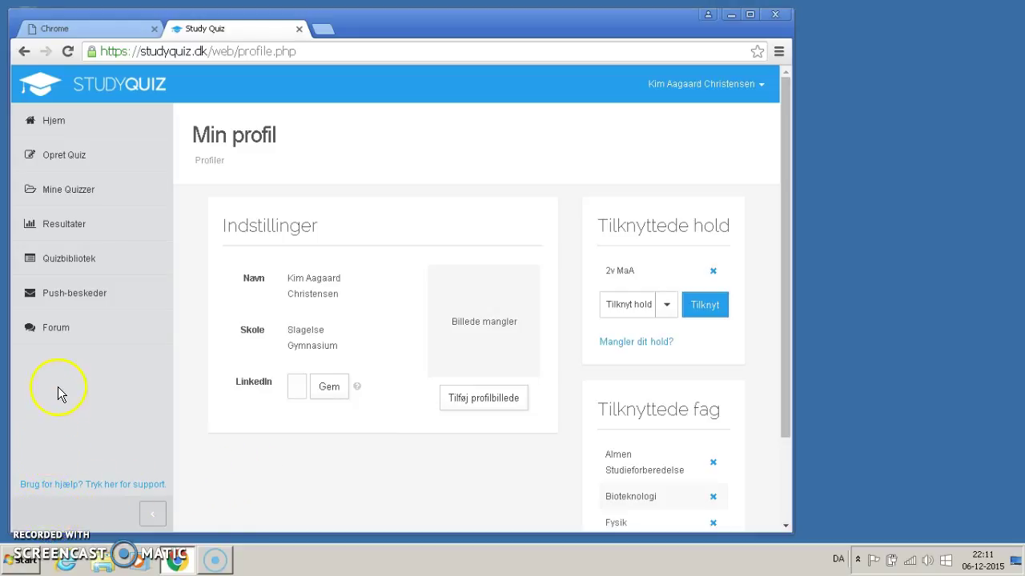
Step: Start a new quiz titled 'test' with subject Matematik
click(65, 164)
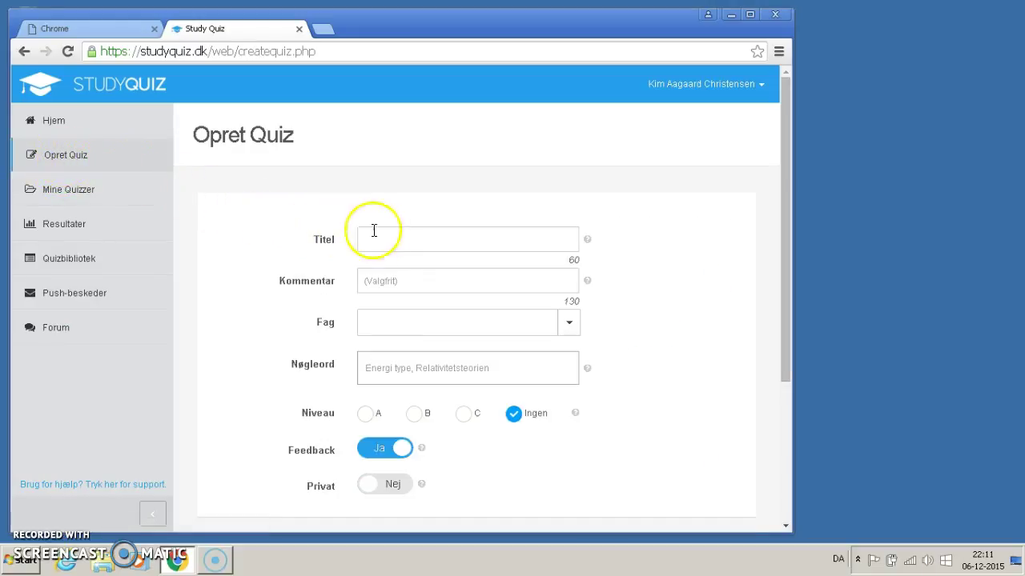
click(406, 244)
text(test)
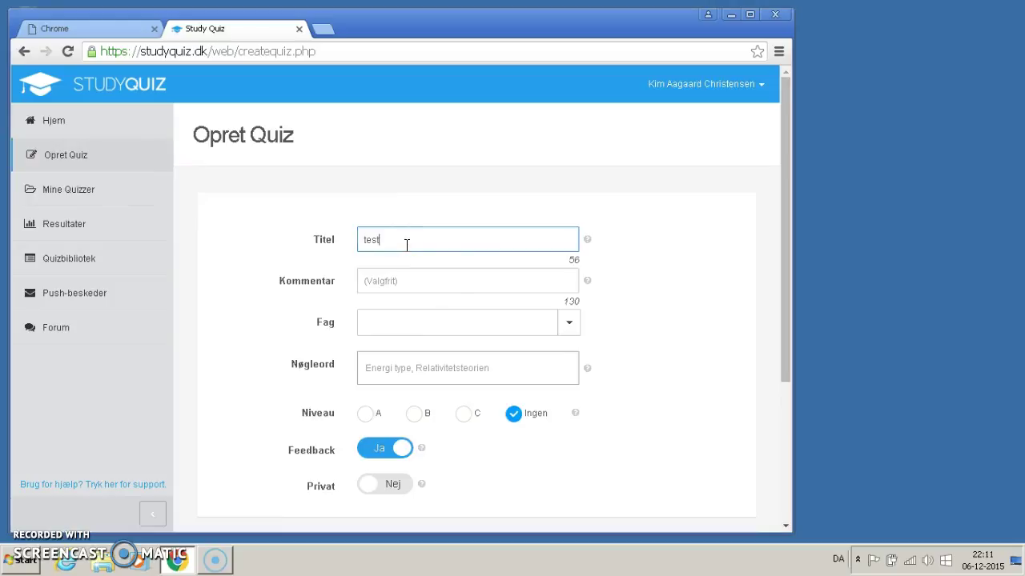
click(446, 274)
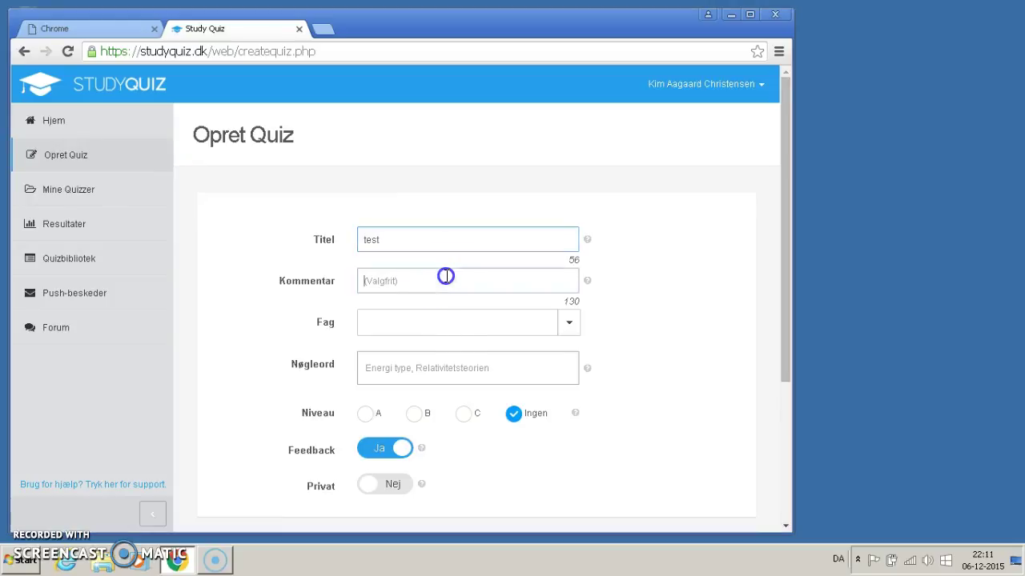
click(409, 323)
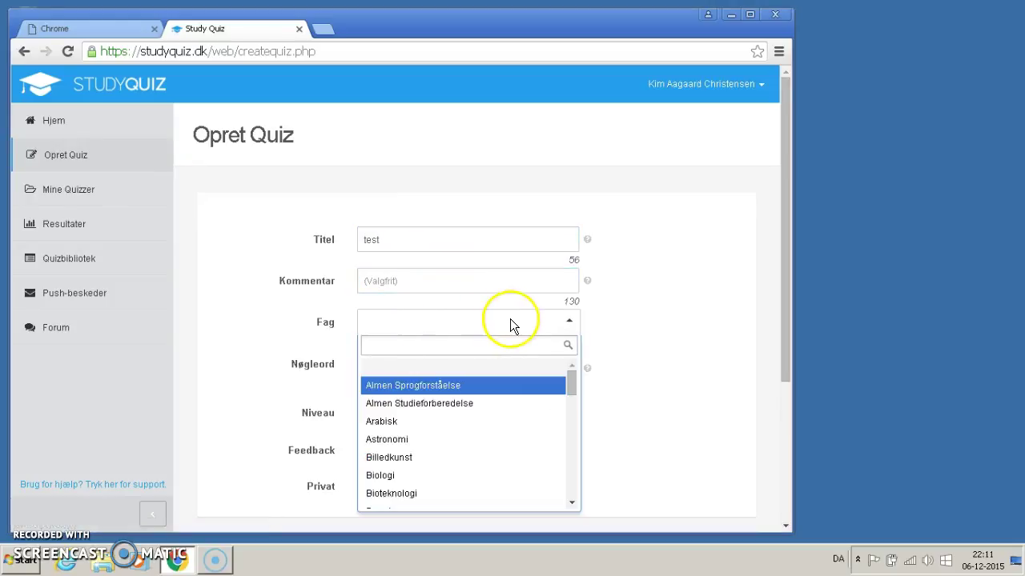
text(ma)
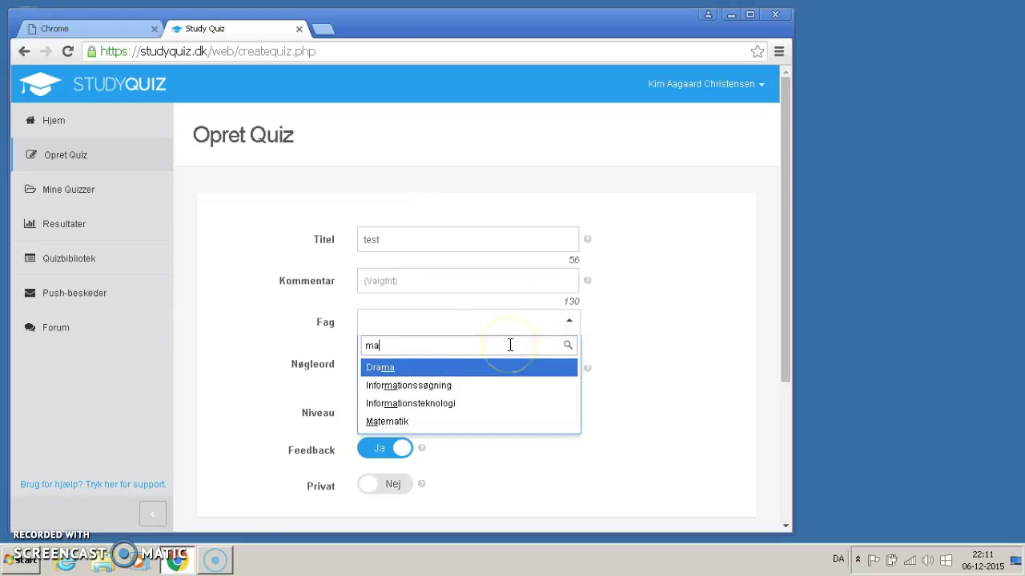
click(401, 423)
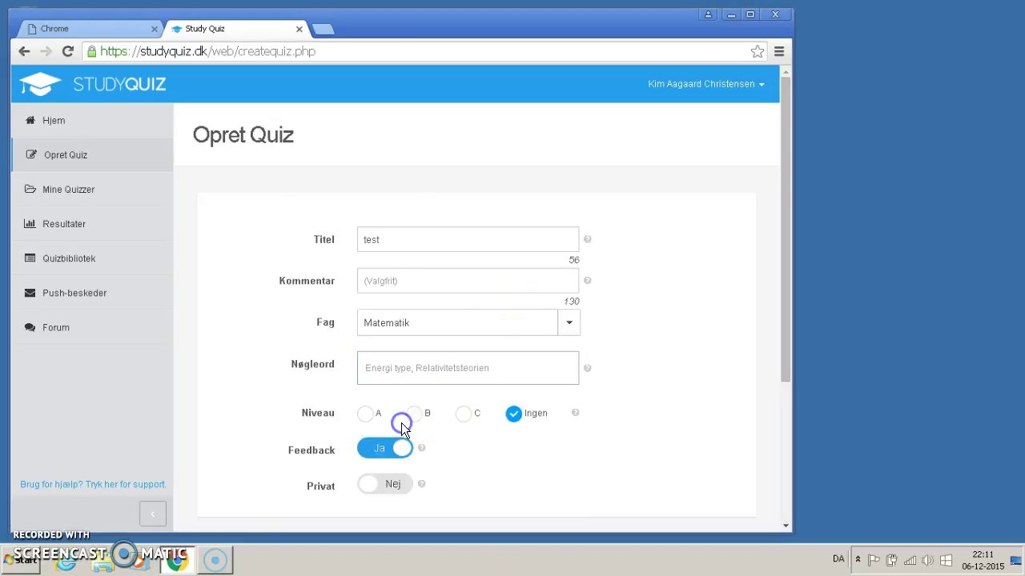
Step: Add the keyword tag 'regneartenes hieraki' and set the quiz level to C
click(507, 365)
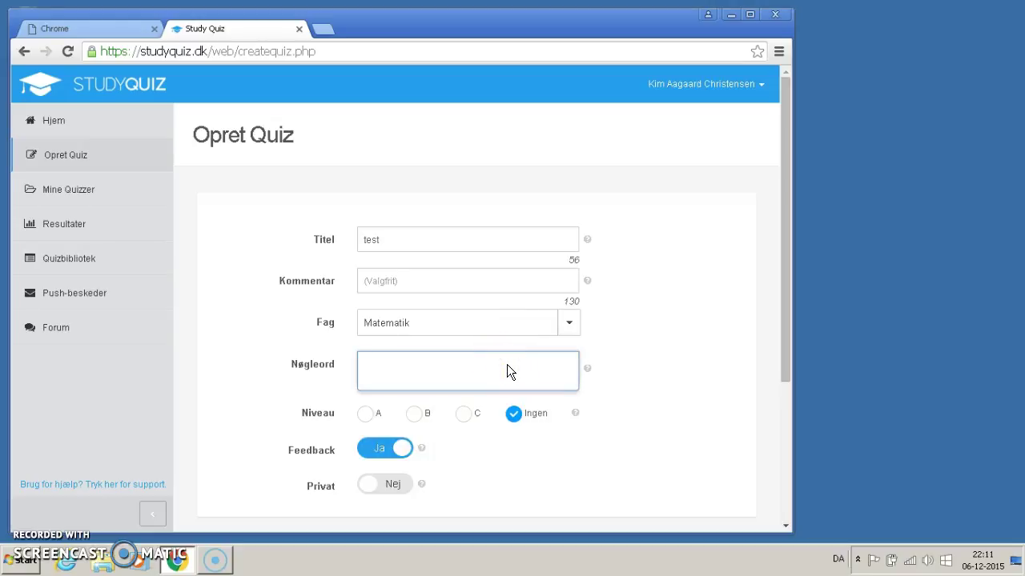
text(regn)
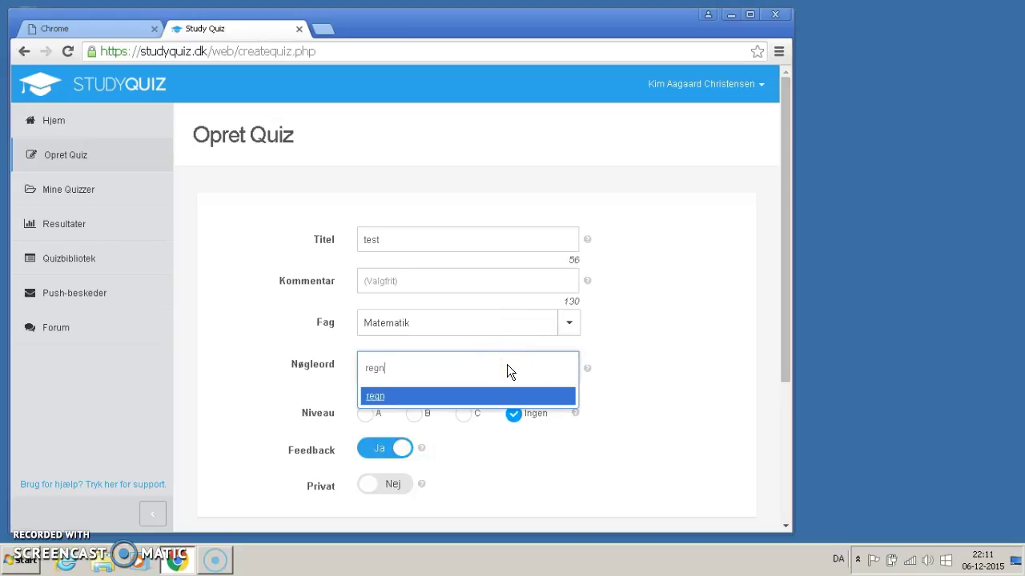
text(eregler)
click(667, 398)
click(407, 376)
click(407, 376)
text(regneregler)
key(Return)
click(429, 393)
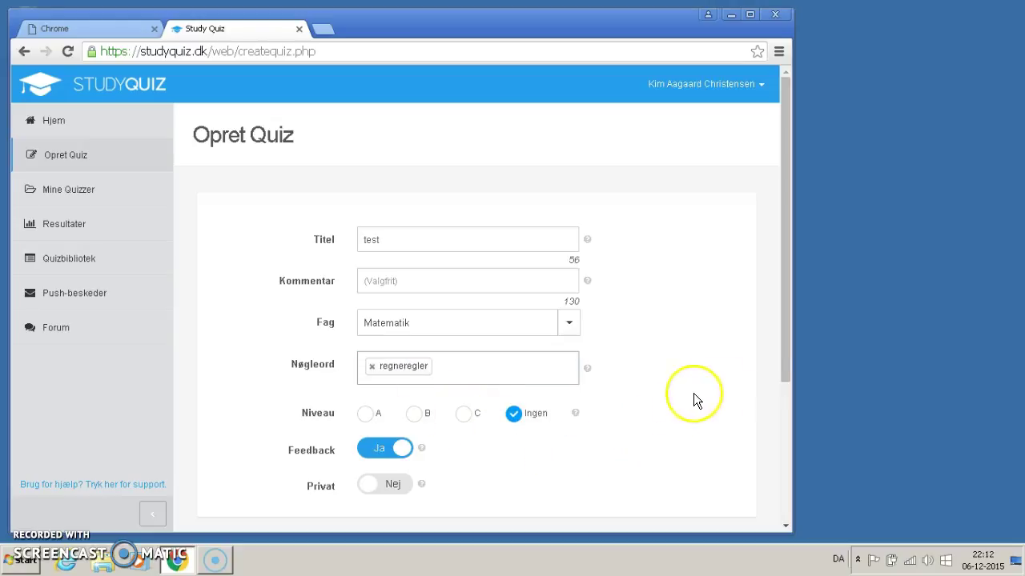
drag(782, 368, 764, 440)
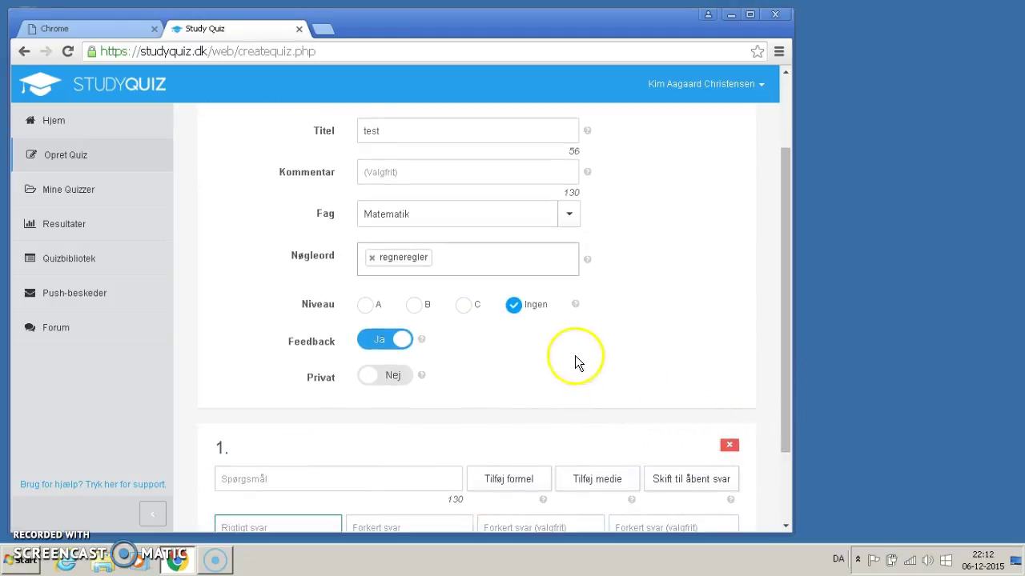
click(463, 306)
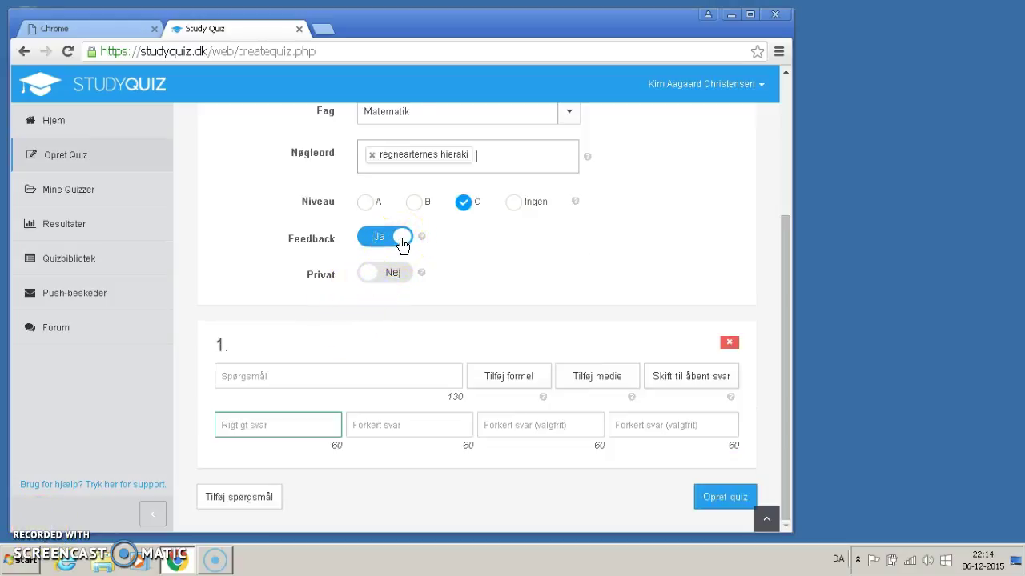
click(403, 245)
mouse_move(421, 241)
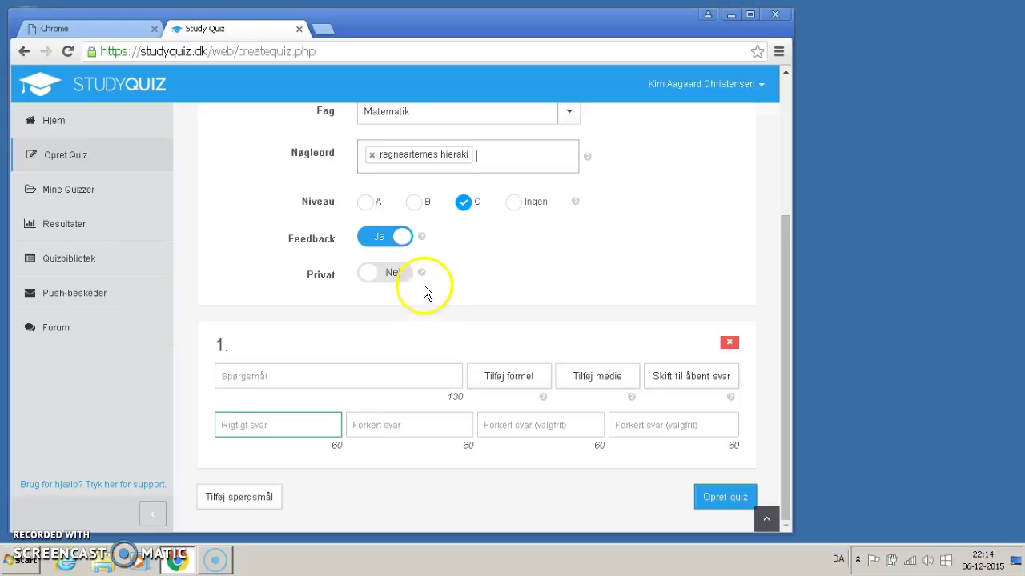
mouse_move(422, 275)
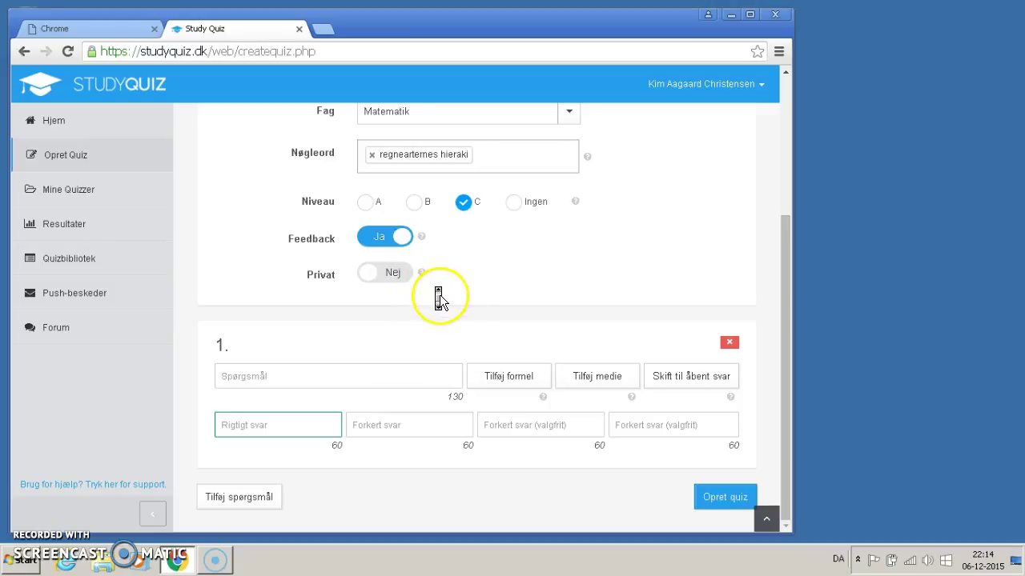
Step: Write question 1 'Skal mange gange før man adderer' with correct answer 'nej' and wrong answer 'ja'
click(290, 375)
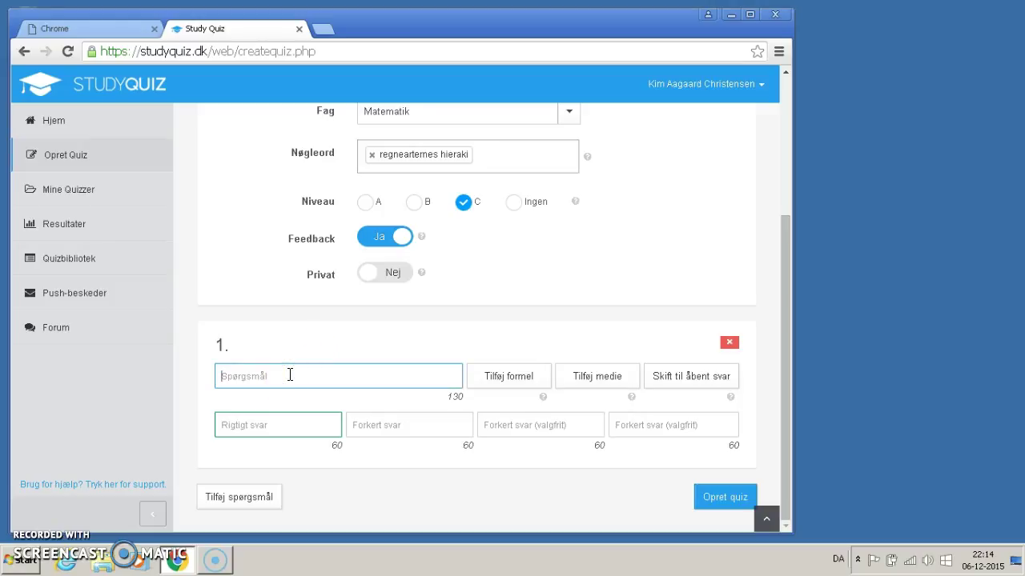
text(Skal)
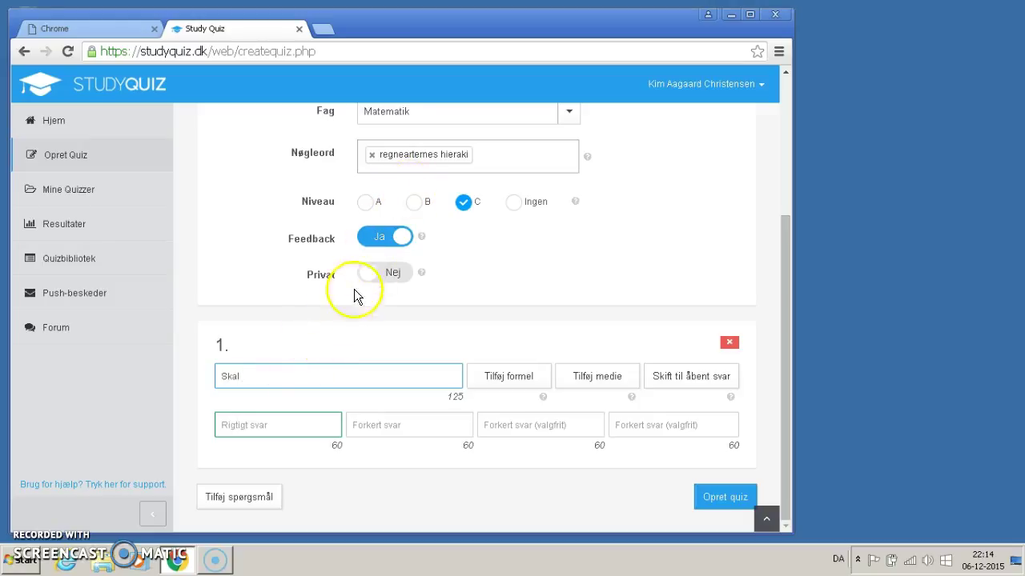
text( mang)
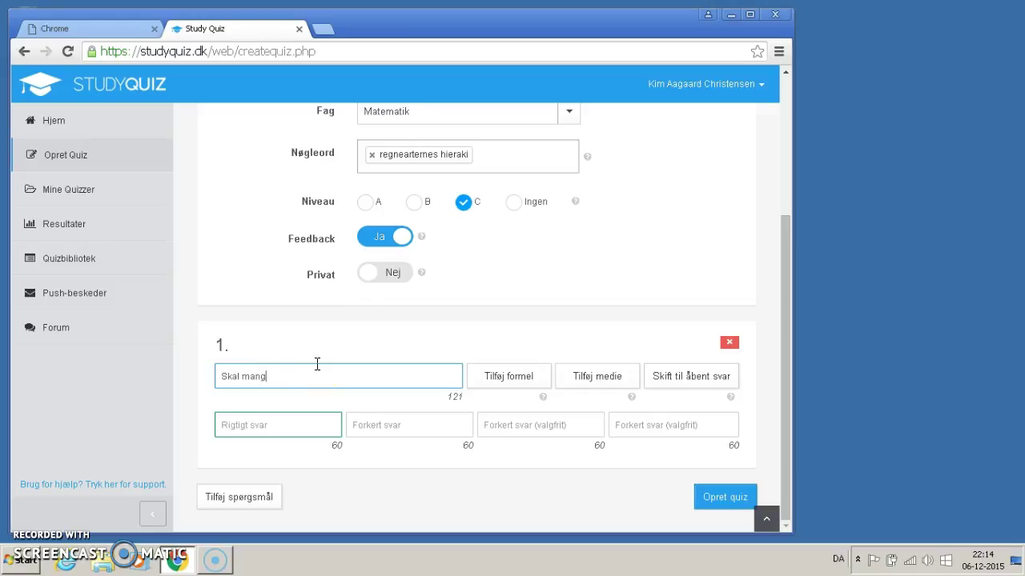
text(e gange før man adderer)
click(280, 423)
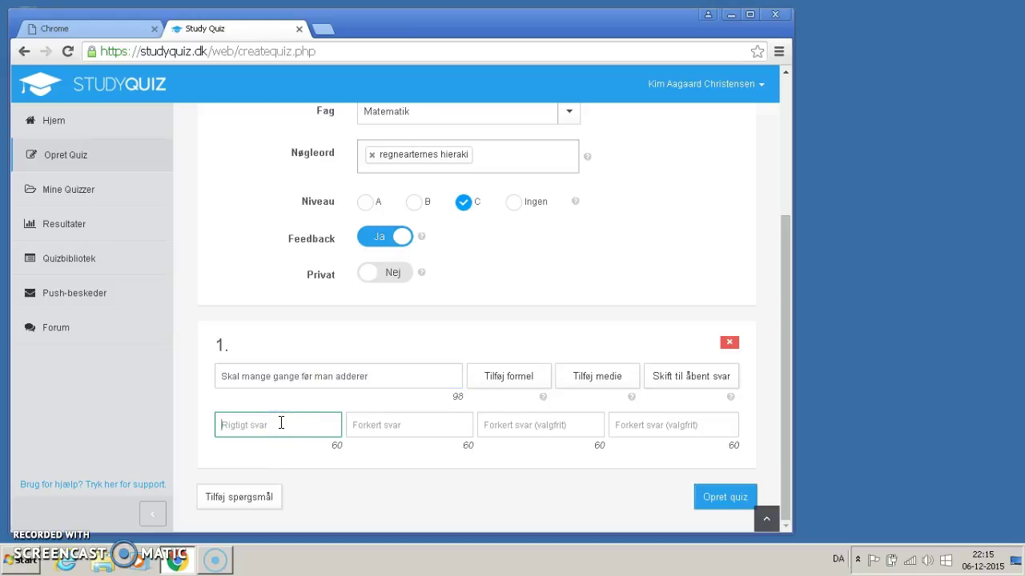
text(l)
key(BackSpace)
key(BackSpace)
text(n)
click(402, 426)
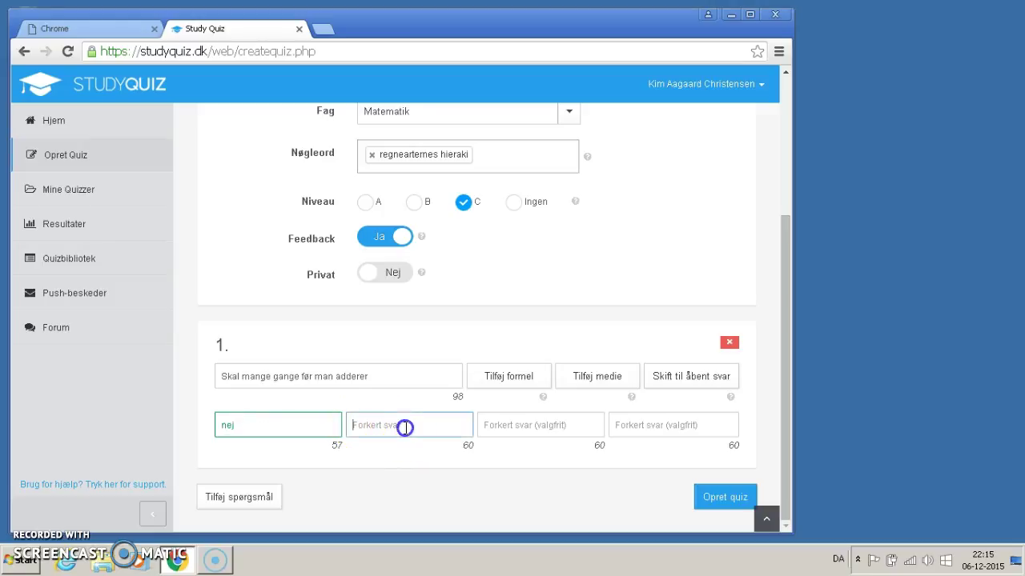
text(ja)
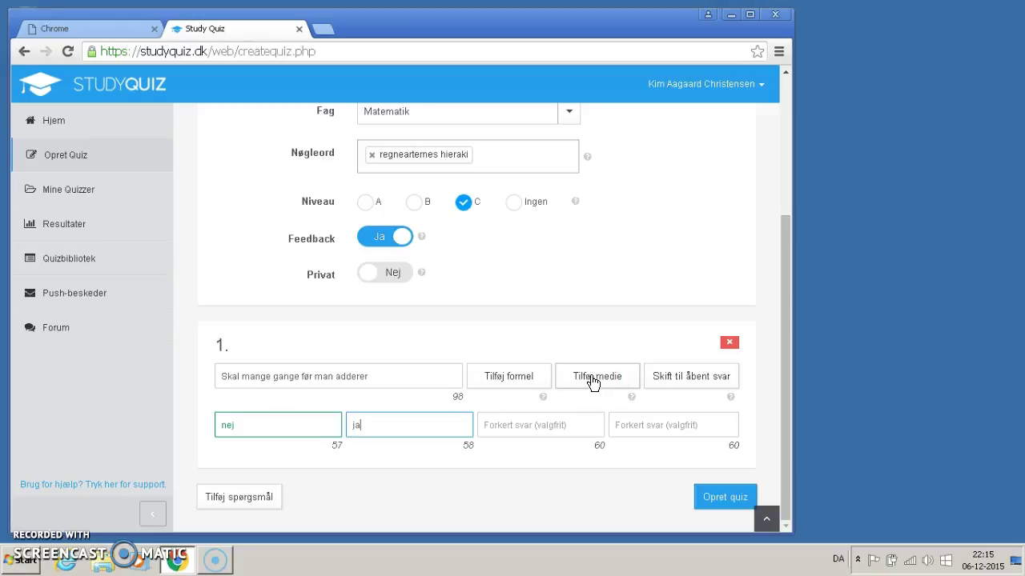
click(690, 386)
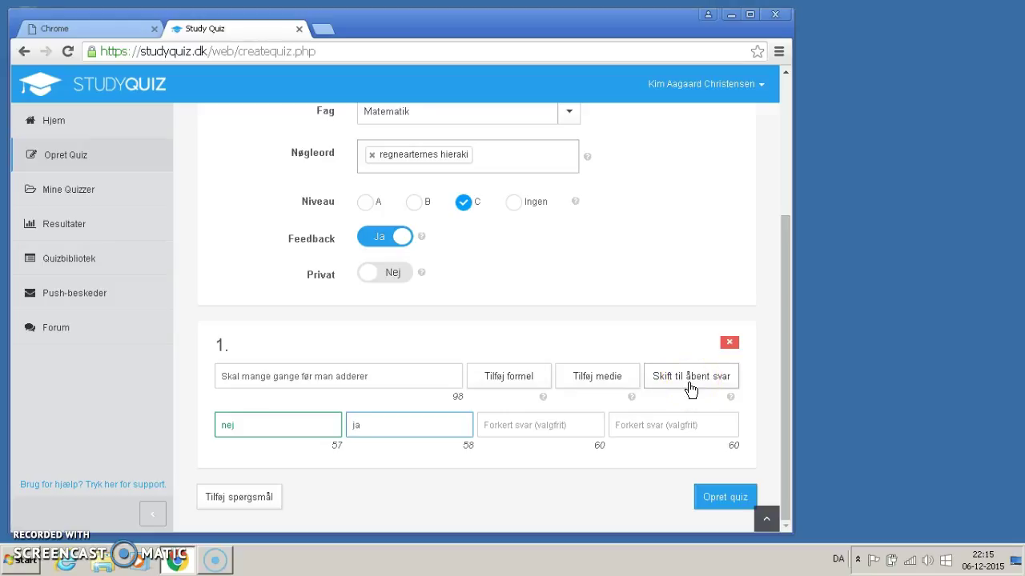
click(691, 389)
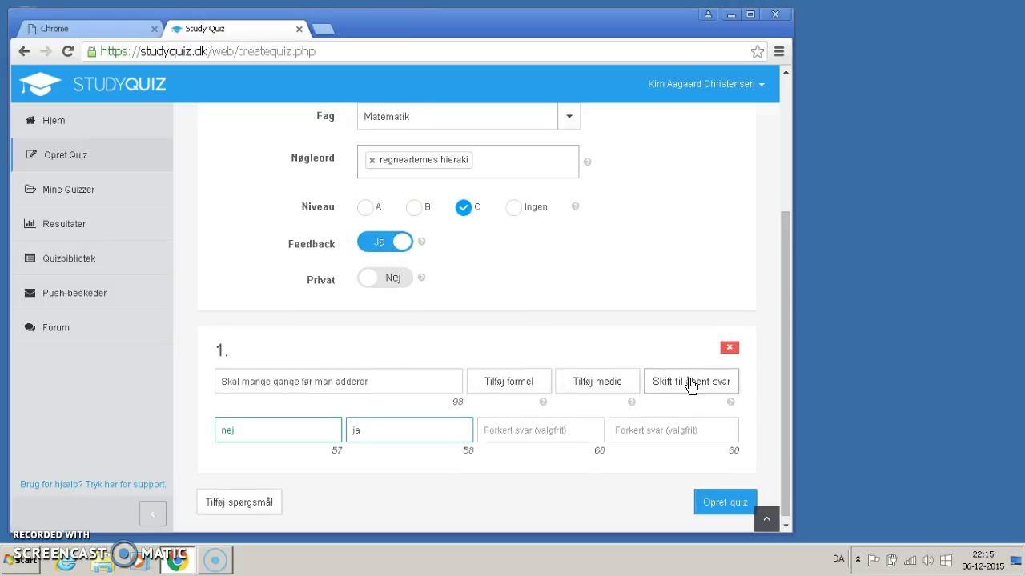
click(699, 384)
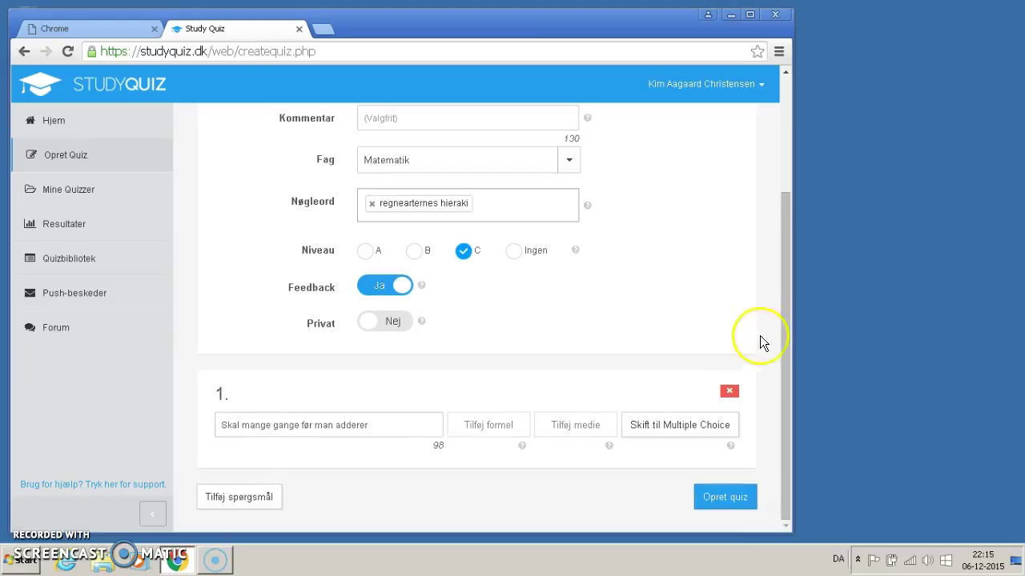
drag(788, 325, 783, 356)
click(656, 429)
click(654, 431)
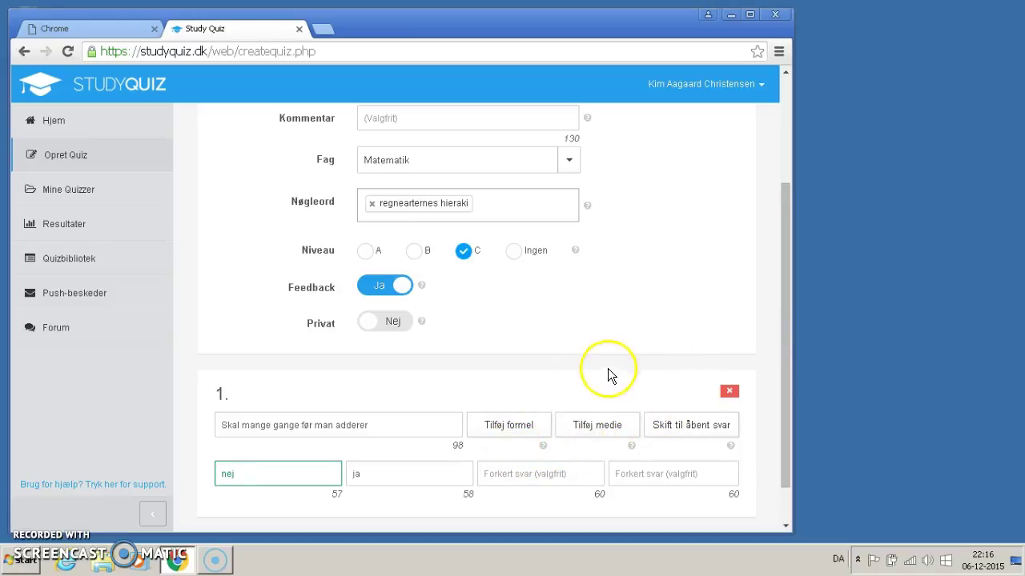
drag(784, 371, 781, 404)
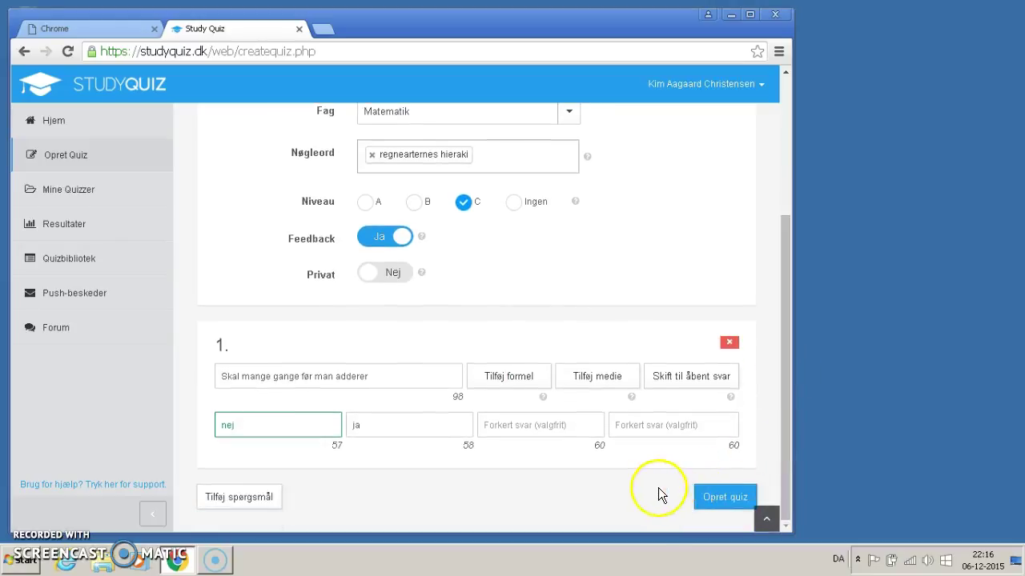
Step: Create the quiz 'test', check its team list, and scroll down its send page
click(714, 497)
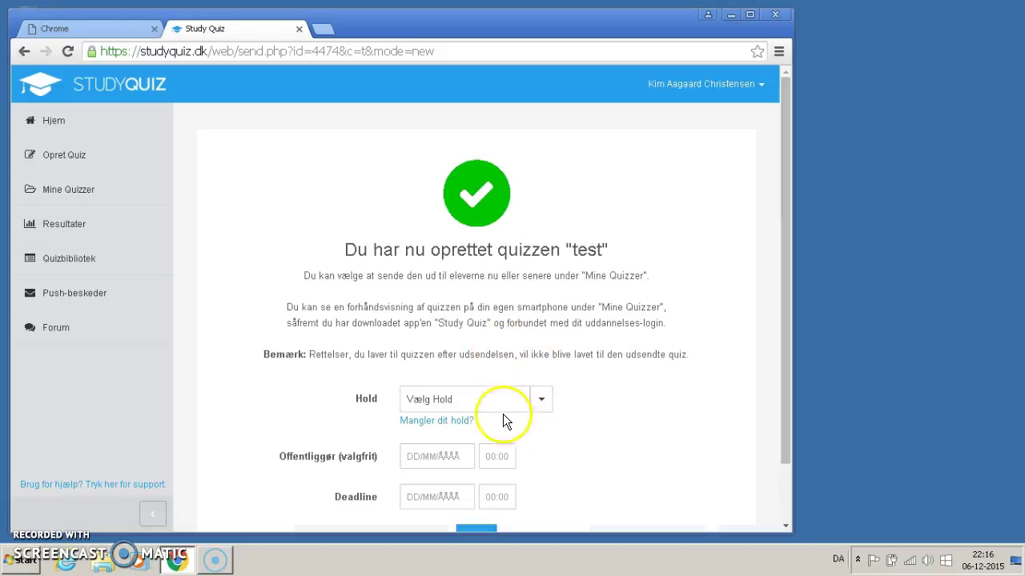
click(540, 399)
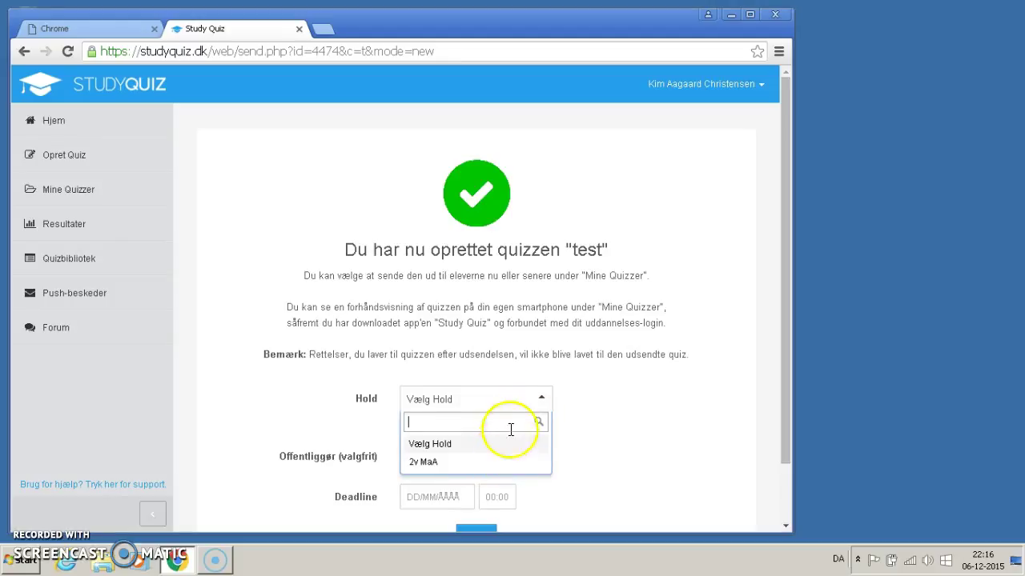
click(541, 400)
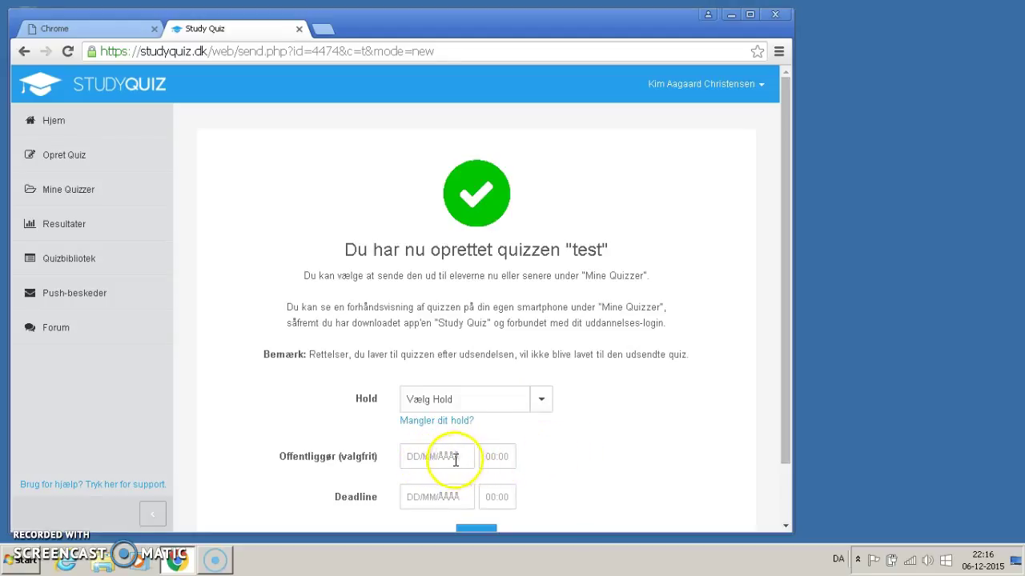
scroll(566, 464, down, 2)
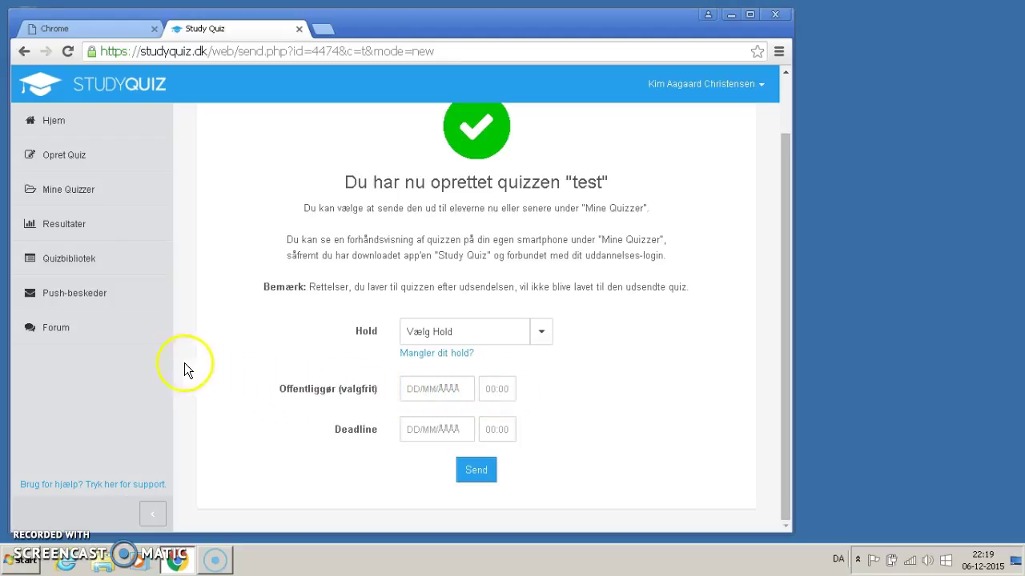
Step: Open Mine quizzer and scroll through the quiz list
click(67, 192)
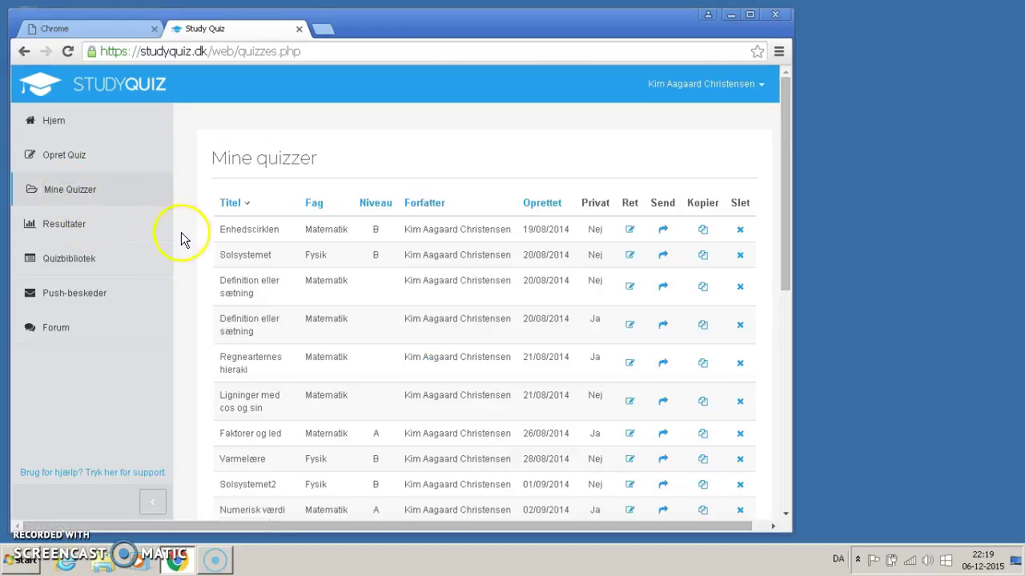
scroll(192, 244, down, 4)
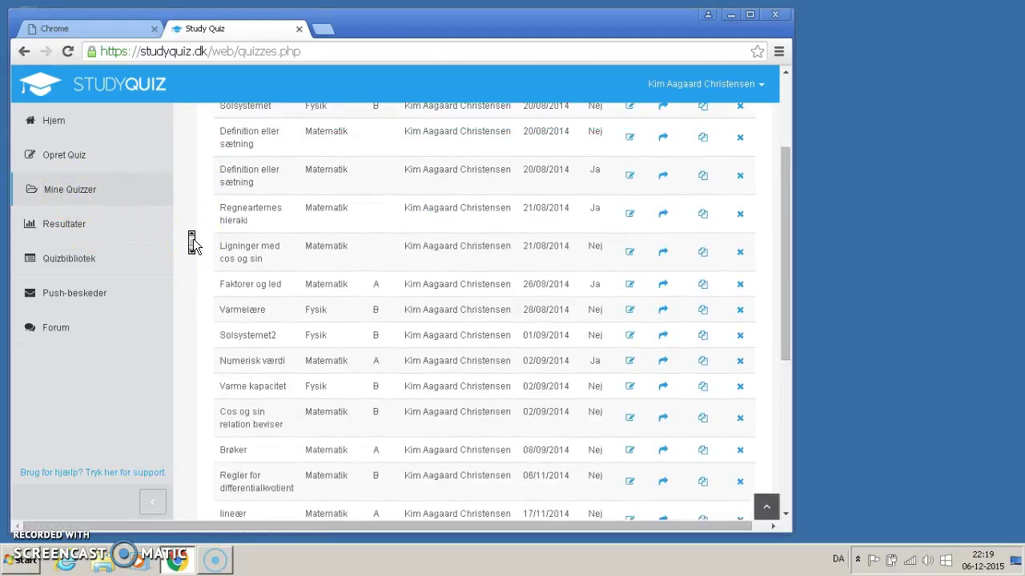
scroll(192, 243, up, 4)
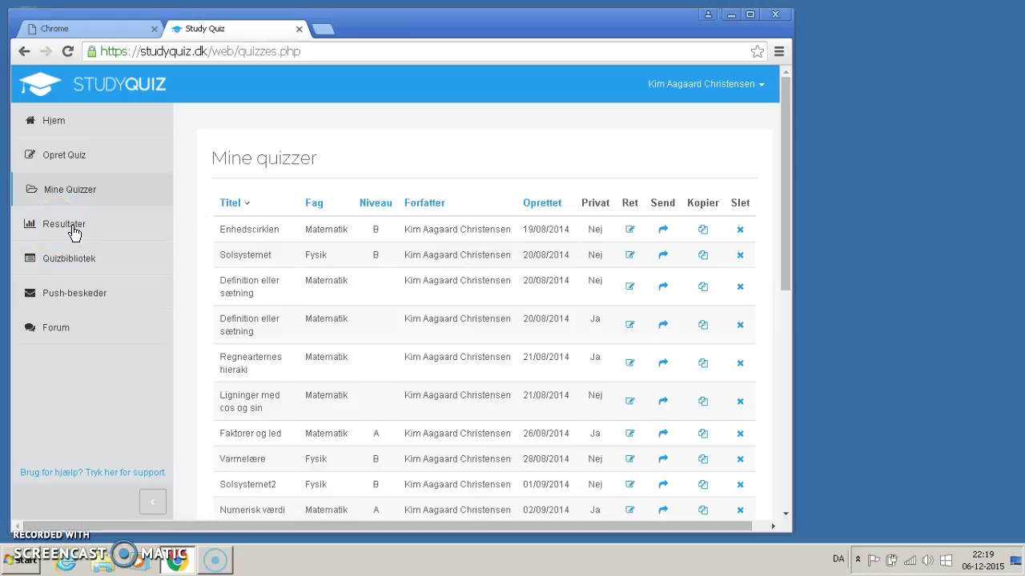
Step: Expand Resultater to view results per quiz and per student, then collapse it
click(73, 231)
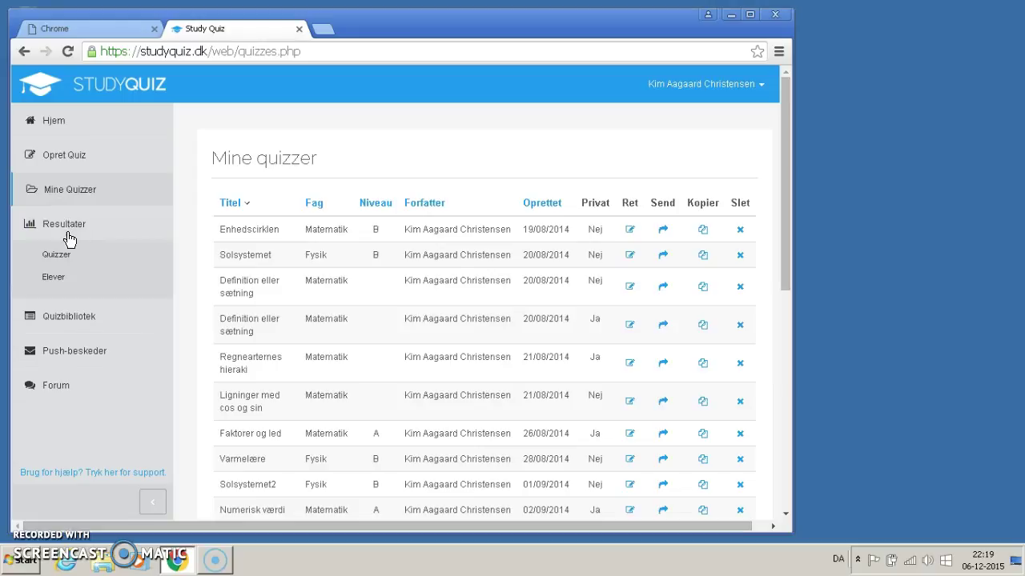
click(61, 260)
click(58, 258)
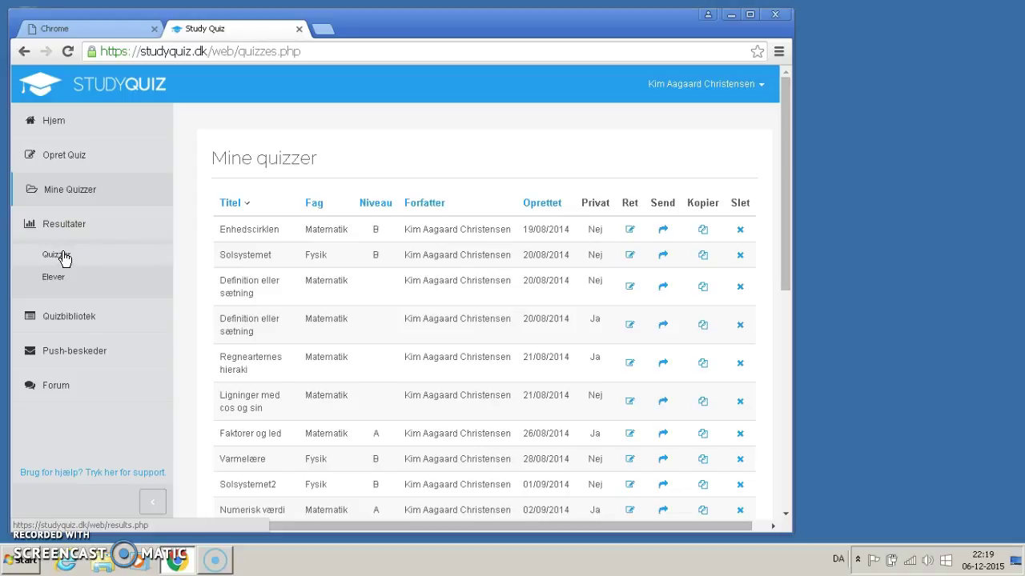
click(108, 271)
scroll(107, 271, down, 1)
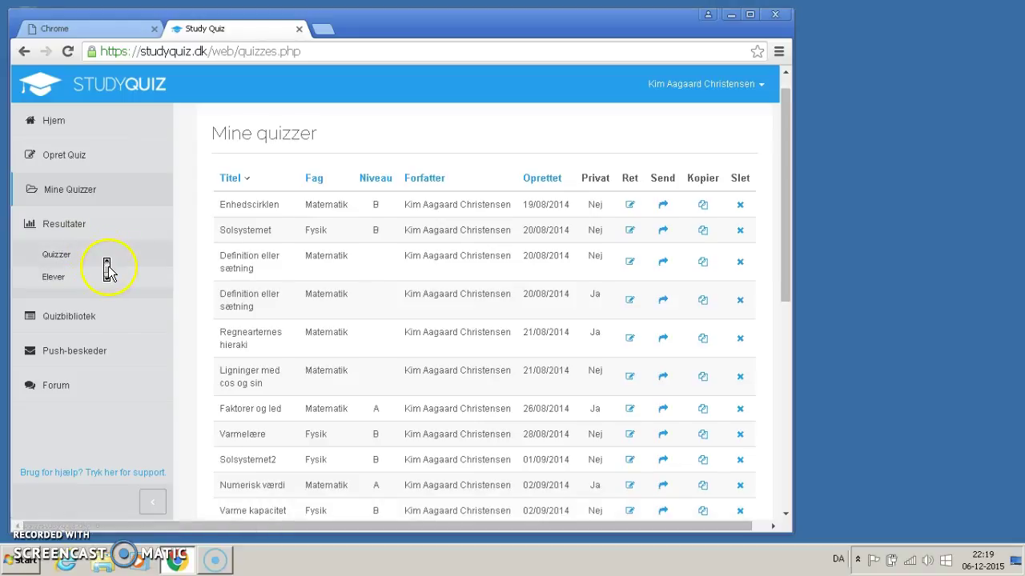
click(58, 228)
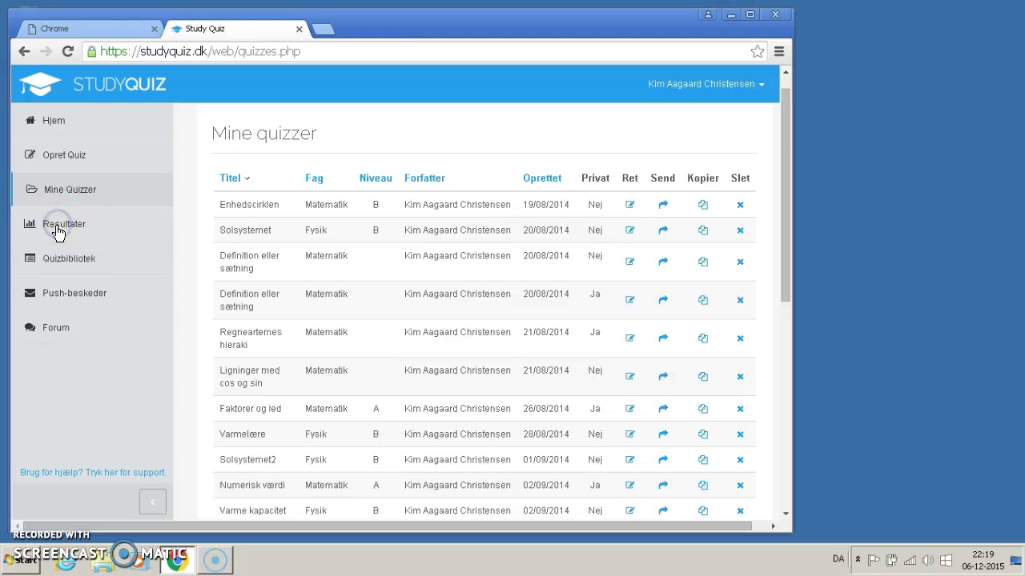
Step: Visit the Quizbibliotek, then go to the Push-beskeder page
click(66, 262)
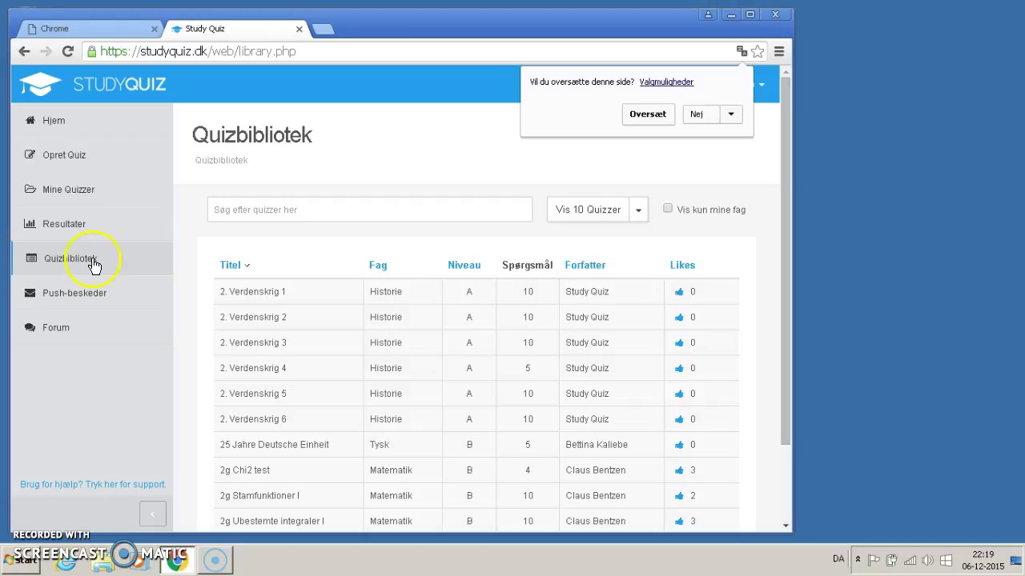
click(89, 296)
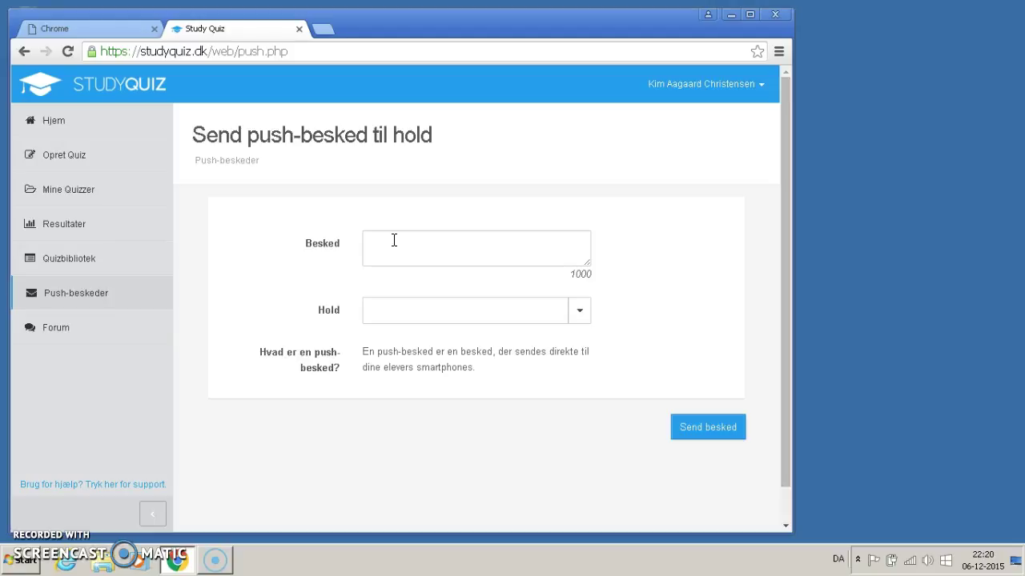
Step: Write the push message 'test' and address it to team 2v MaA
click(397, 245)
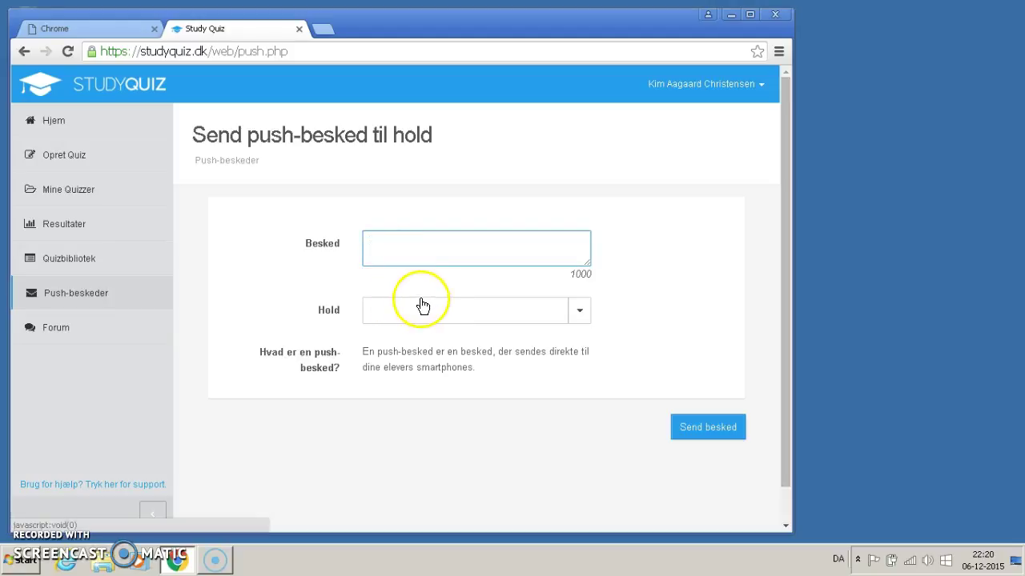
text(test)
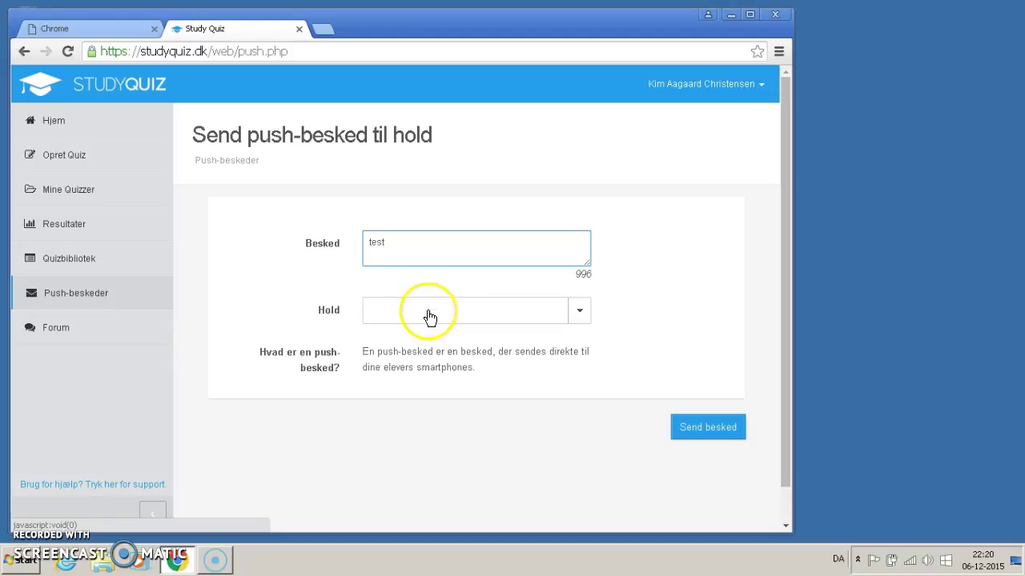
click(430, 313)
click(425, 373)
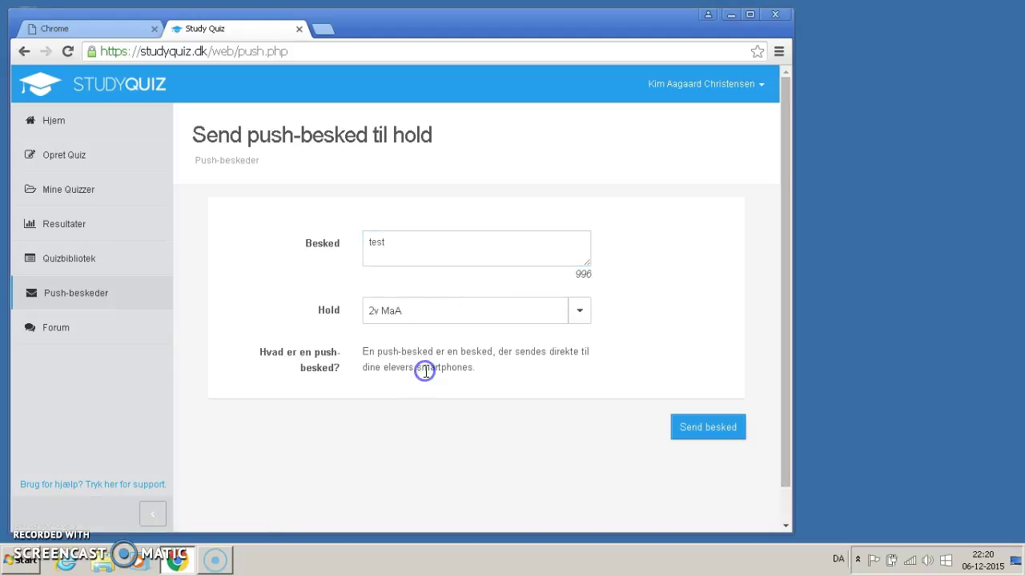